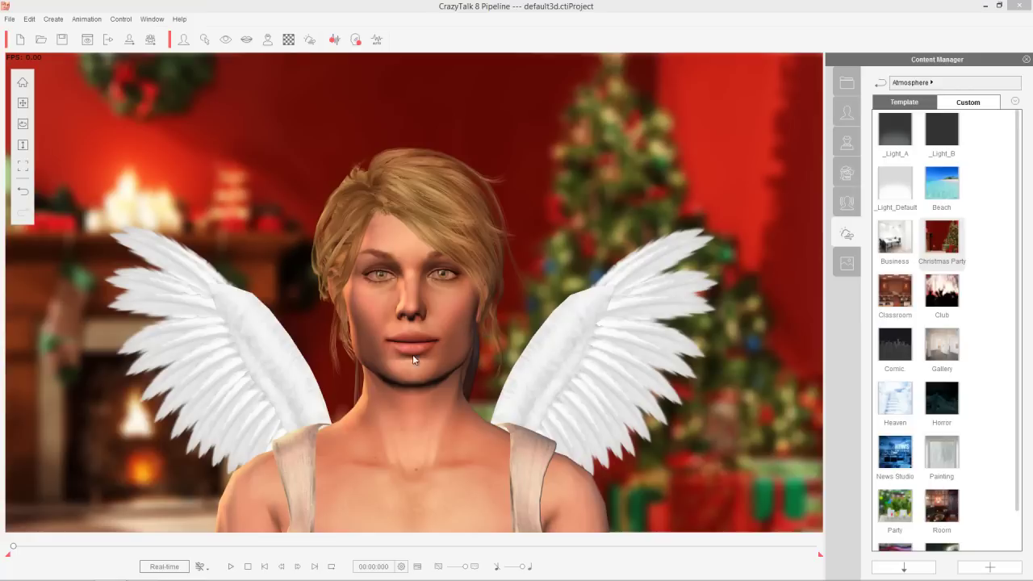
{"action": "left_click", "coordinate": [849, 113]}
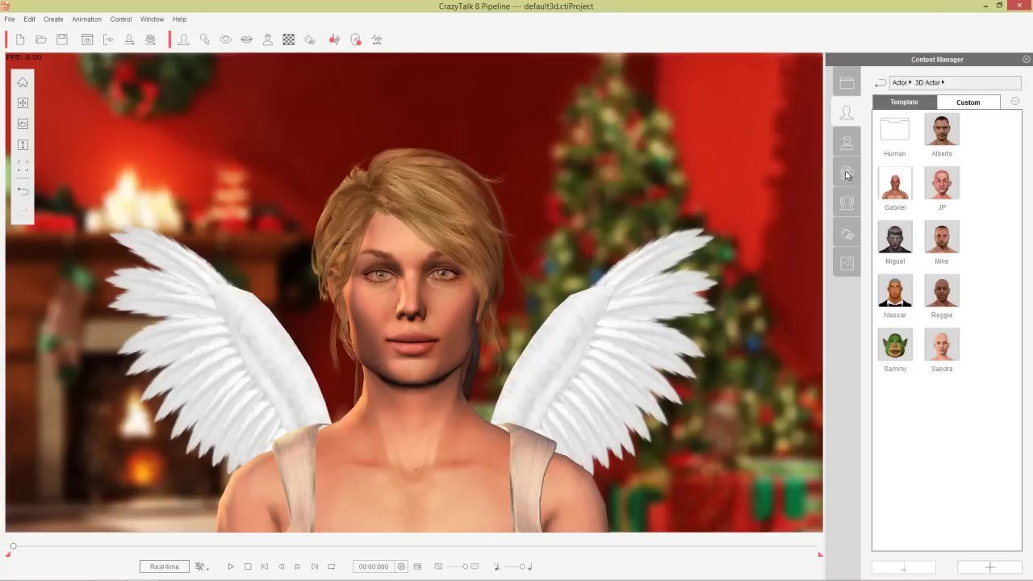
{"action": "left_click", "coordinate": [847, 142]}
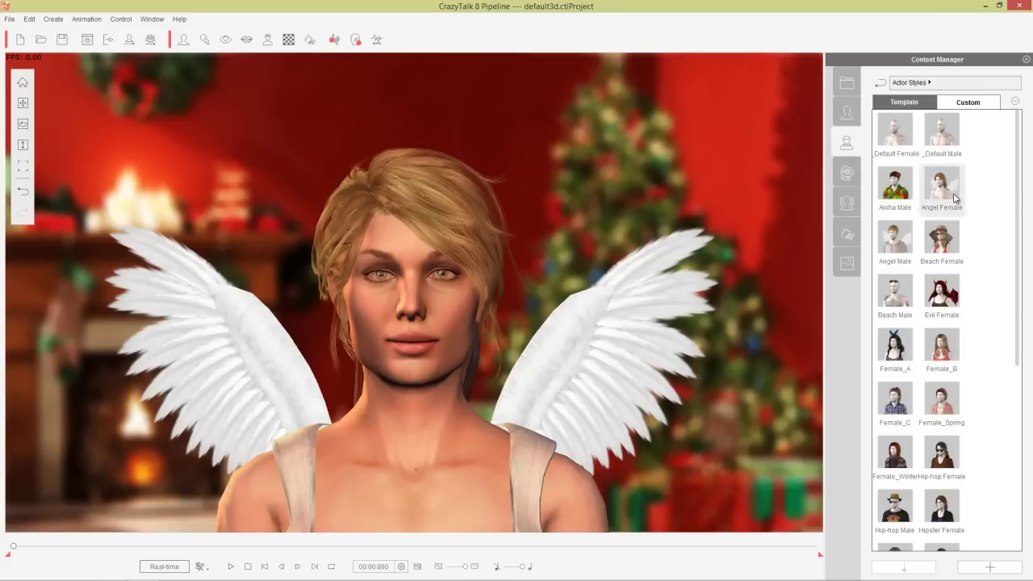
{"action": "left_click", "coordinate": [847, 234]}
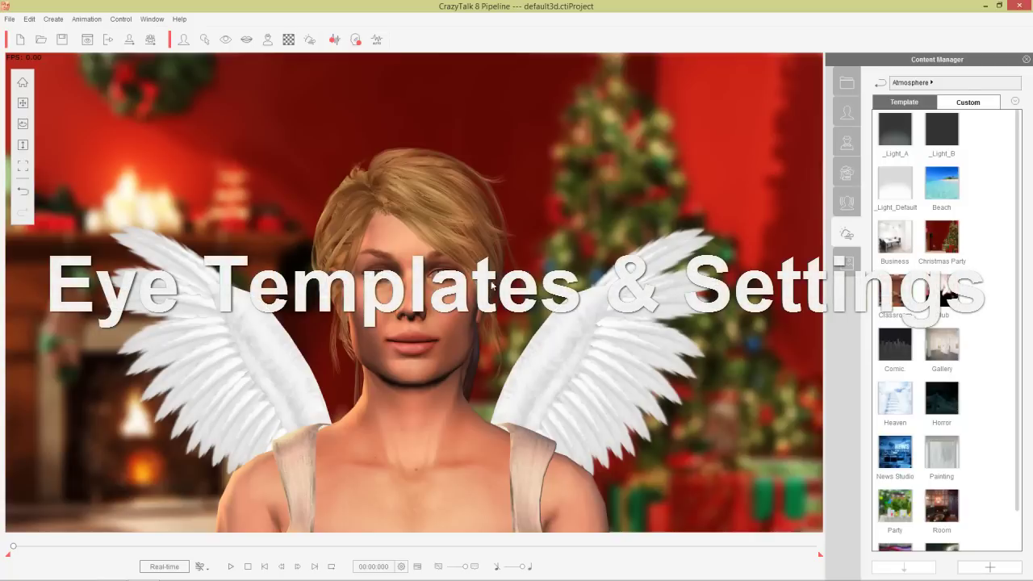
- From the Monster eye templates in Actor Elements, try Monster_01, Monster_05 and Monster_03 on the actor
{"action": "left_click", "coordinate": [847, 173]}
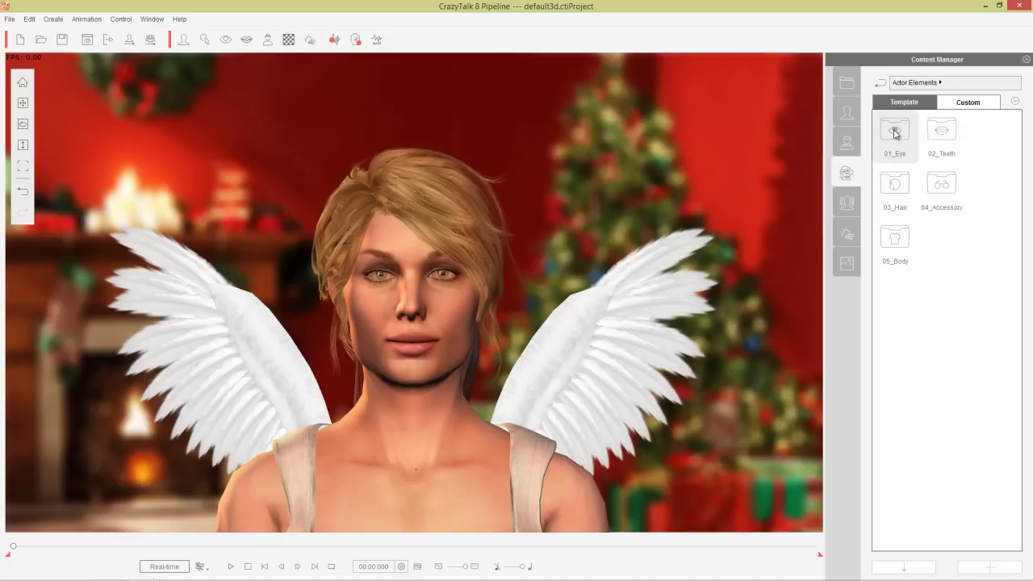
{"action": "double_click", "coordinate": [896, 134]}
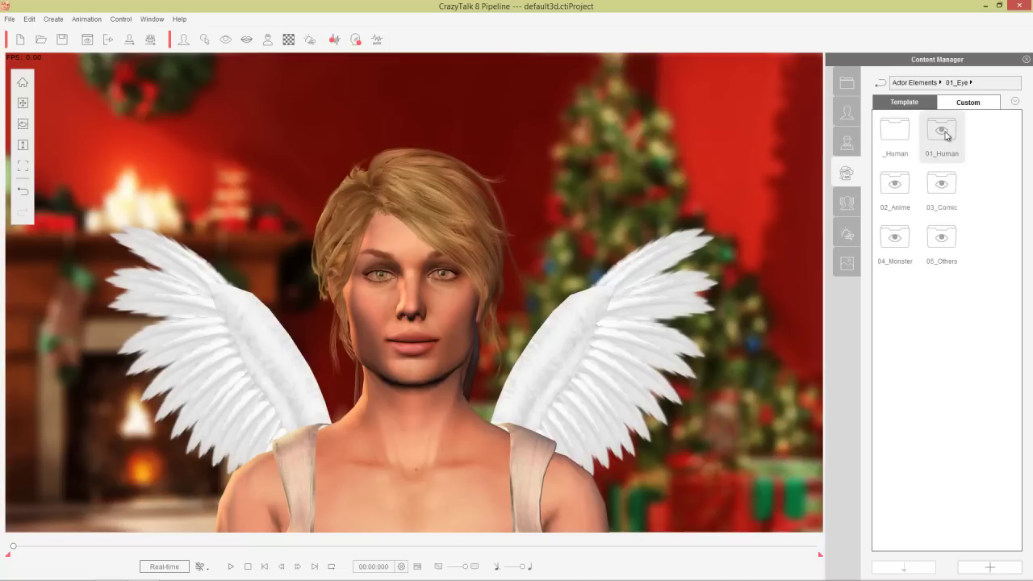
{"action": "double_click", "coordinate": [896, 241]}
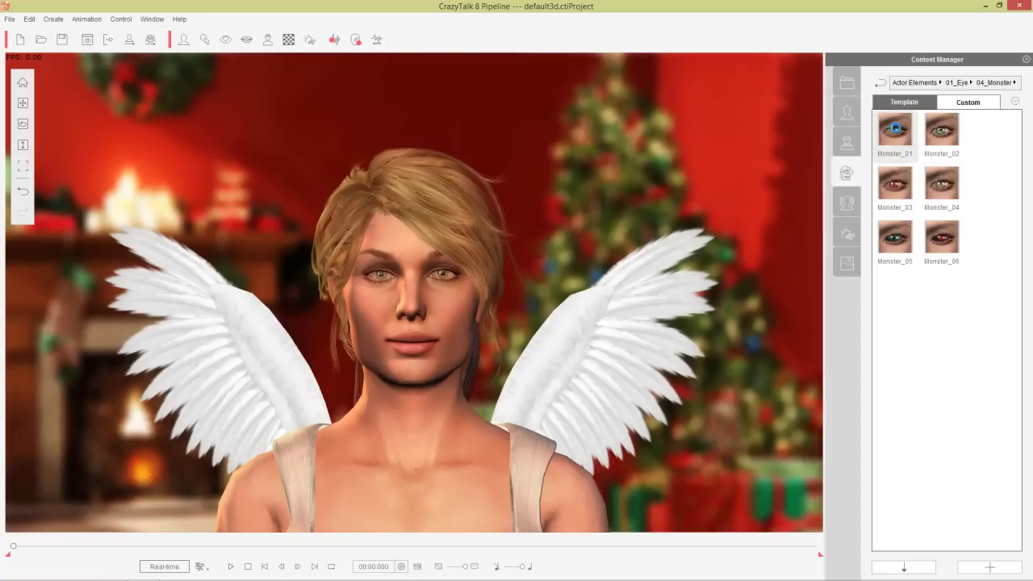
{"action": "double_click", "coordinate": [897, 131]}
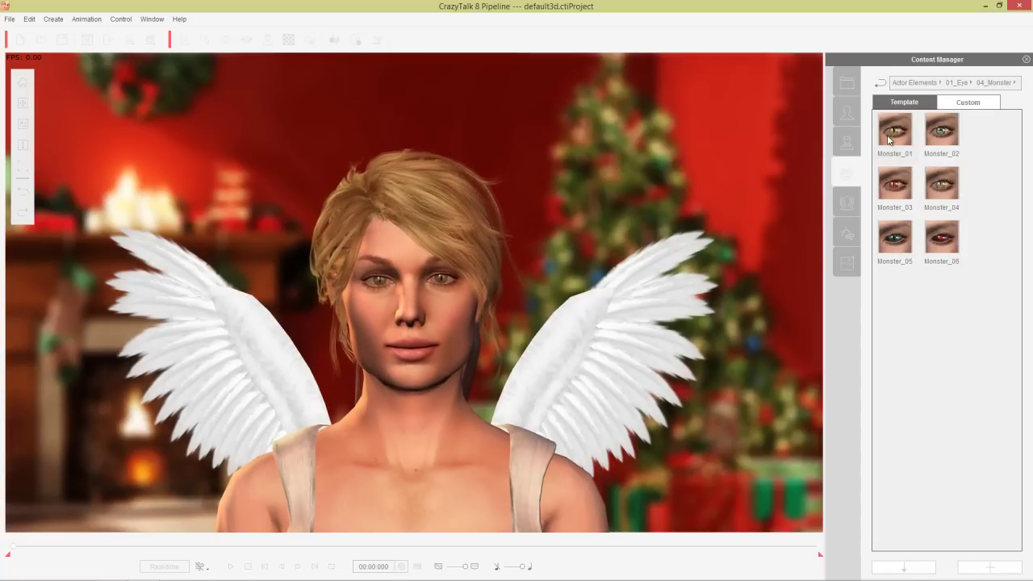
{"action": "double_click", "coordinate": [893, 240]}
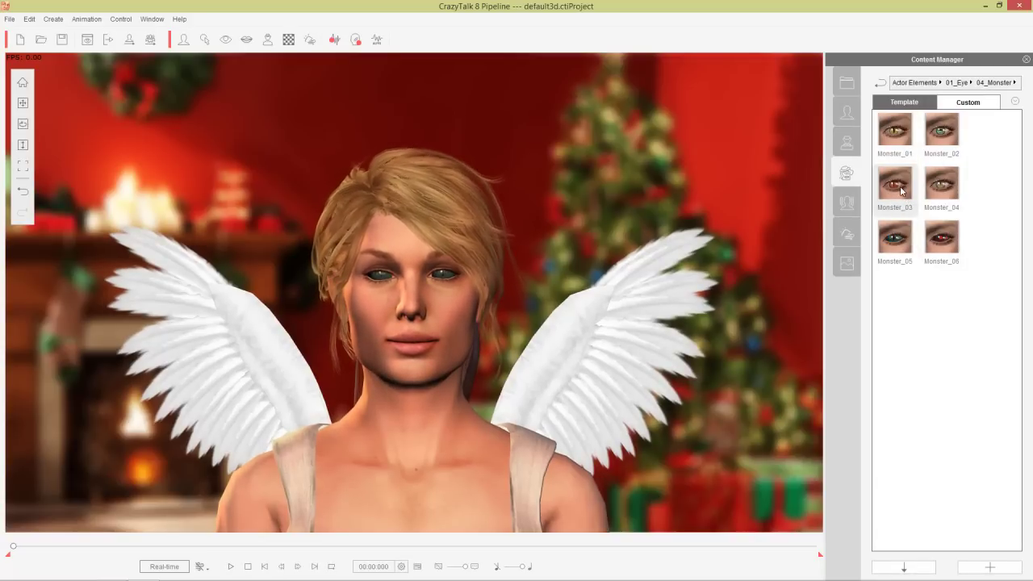
{"action": "double_click", "coordinate": [900, 186]}
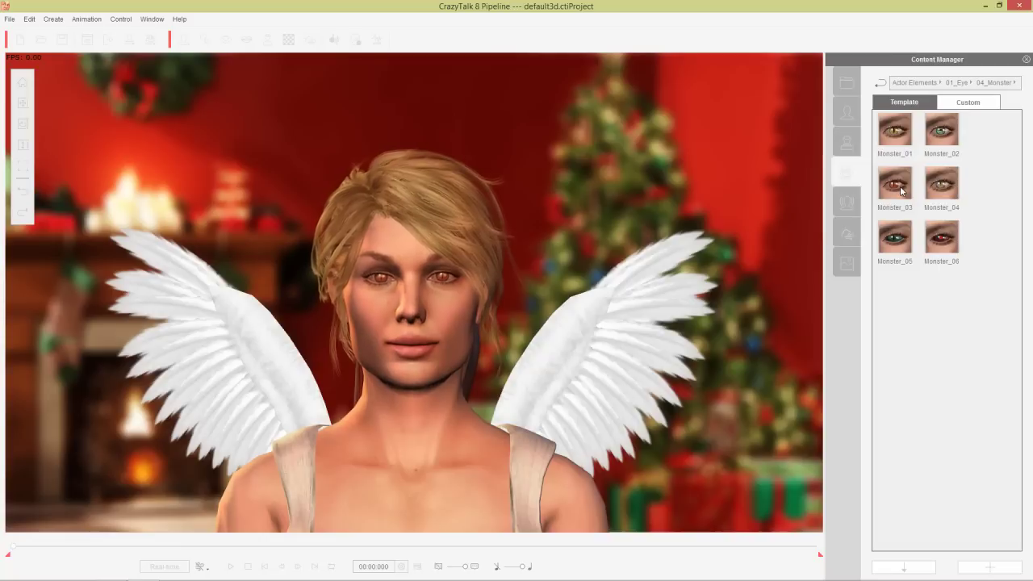
- Try the Comic_03 and Comic_02 eye templates on the actor
{"action": "left_click", "coordinate": [958, 83]}
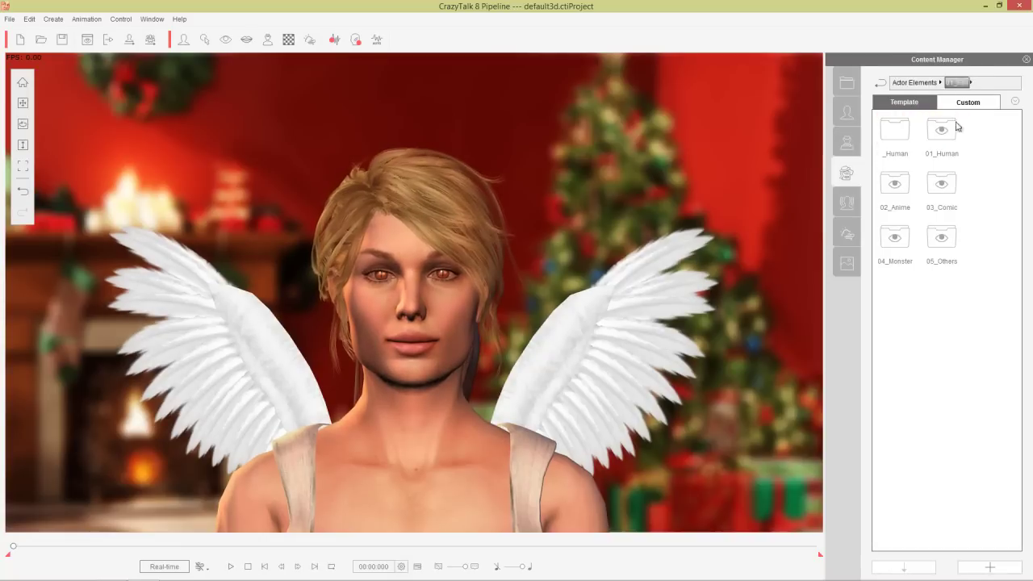
{"action": "double_click", "coordinate": [943, 193]}
{"action": "double_click", "coordinate": [894, 187]}
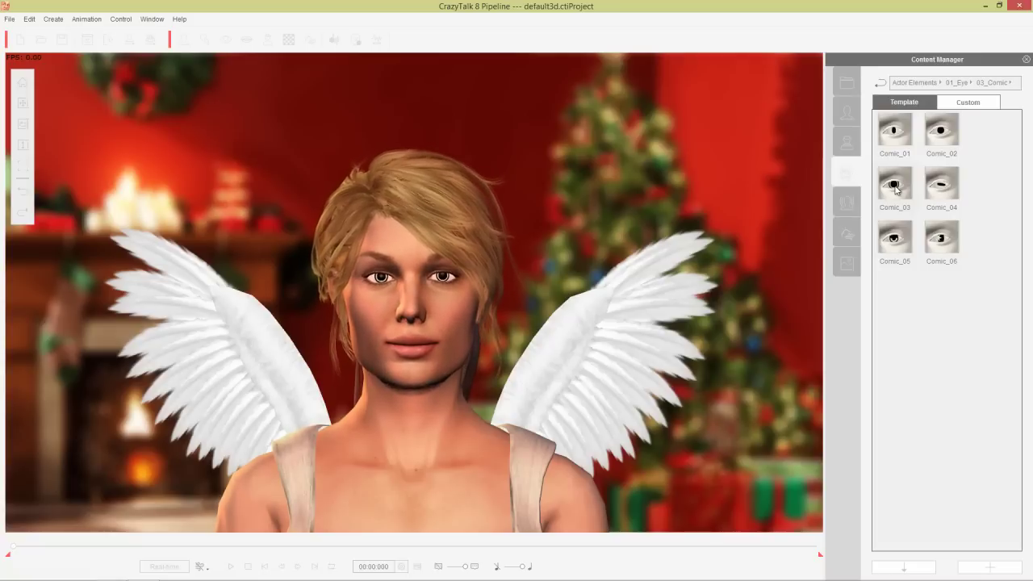
{"action": "double_click", "coordinate": [950, 139]}
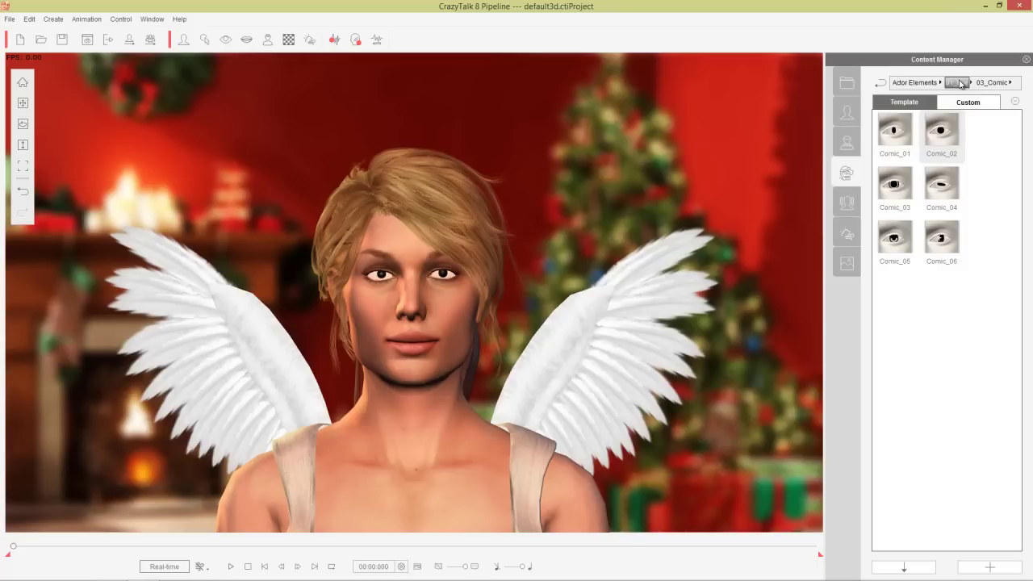
- Try the Nassar eye template from the 05_Others eye folder on the actor
{"action": "left_click", "coordinate": [958, 82]}
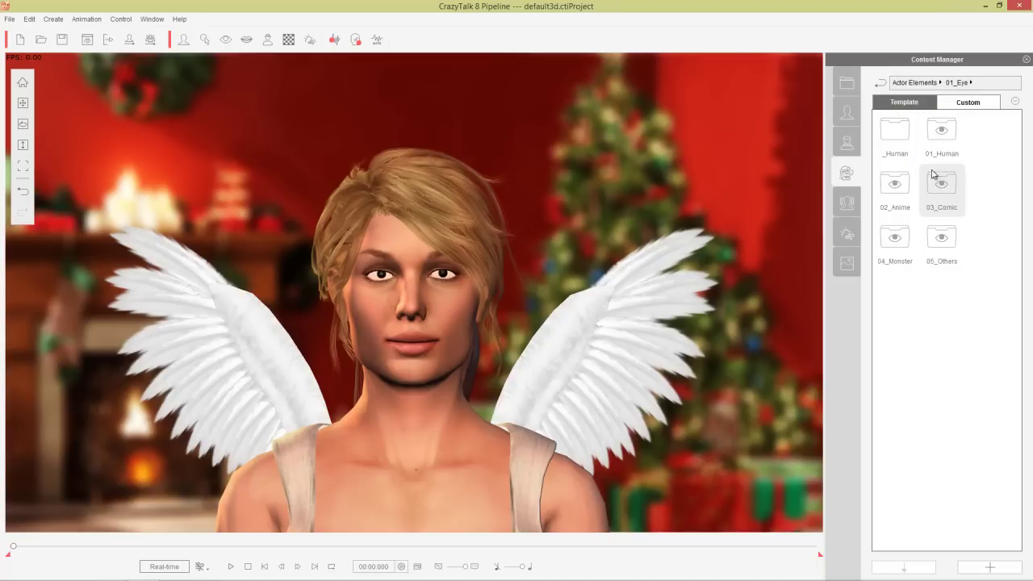
{"action": "double_click", "coordinate": [949, 246]}
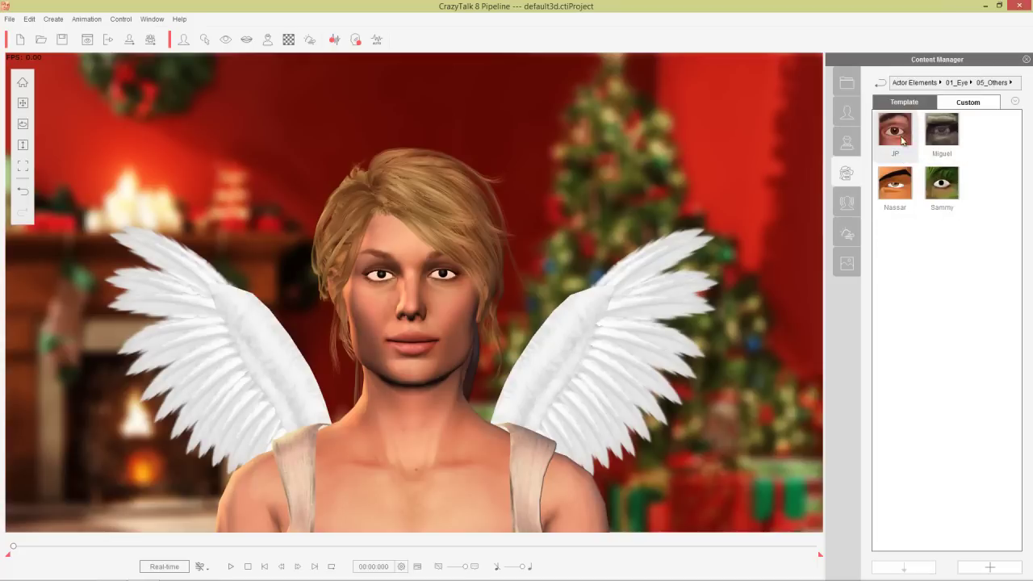
{"action": "double_click", "coordinate": [898, 186]}
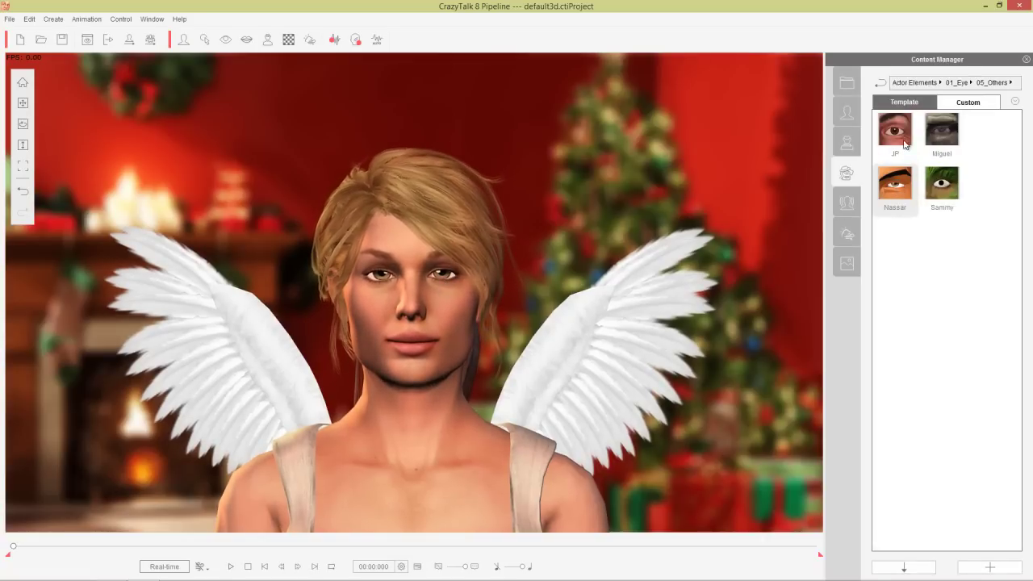
- Try the Brown, Light Gray and Light Green eye templates from 01_Human, settling on Teal for the actor
{"action": "left_click", "coordinate": [957, 83]}
{"action": "double_click", "coordinate": [943, 144]}
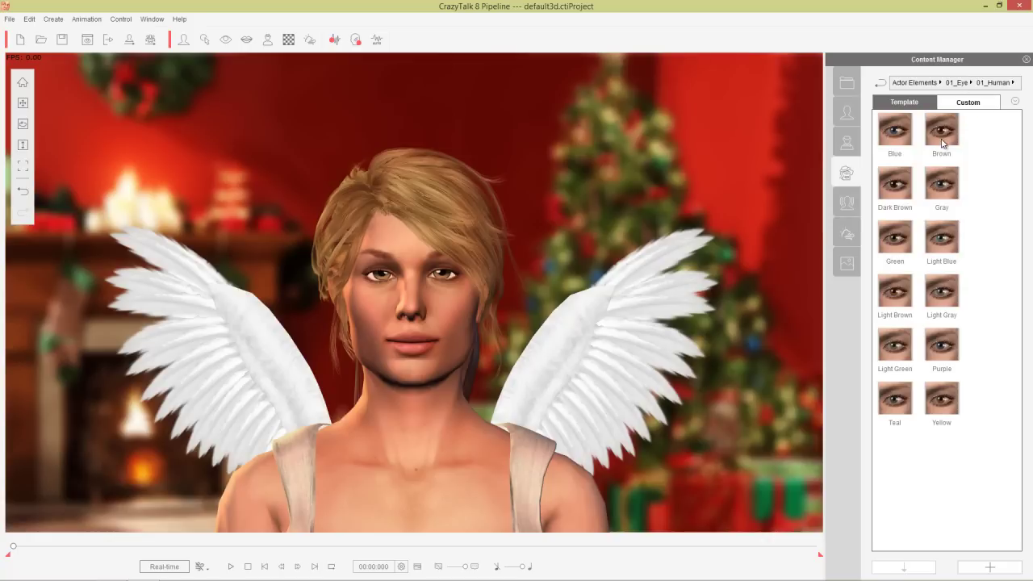
{"action": "double_click", "coordinate": [943, 138]}
{"action": "double_click", "coordinate": [939, 288]}
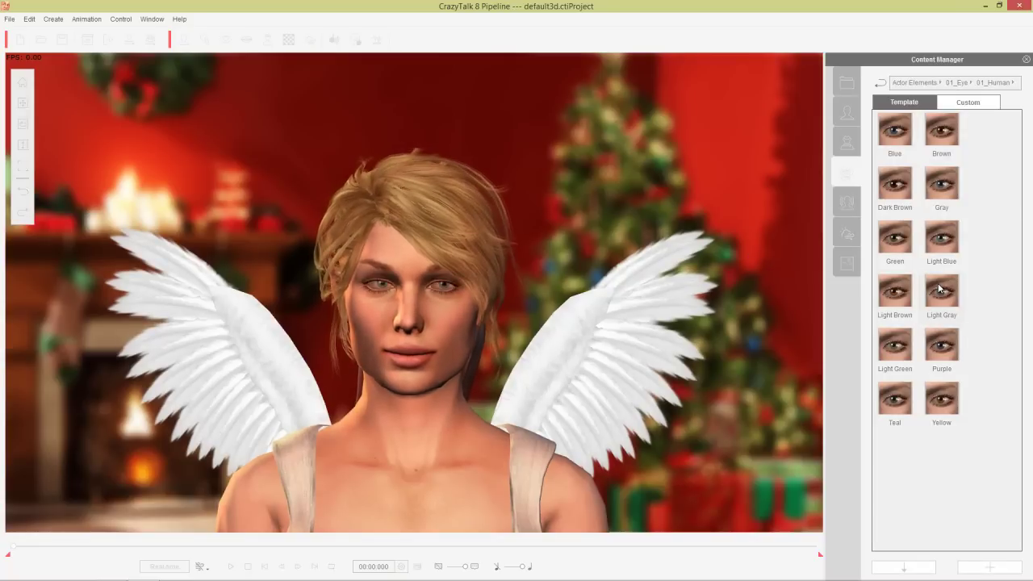
{"action": "double_click", "coordinate": [895, 348]}
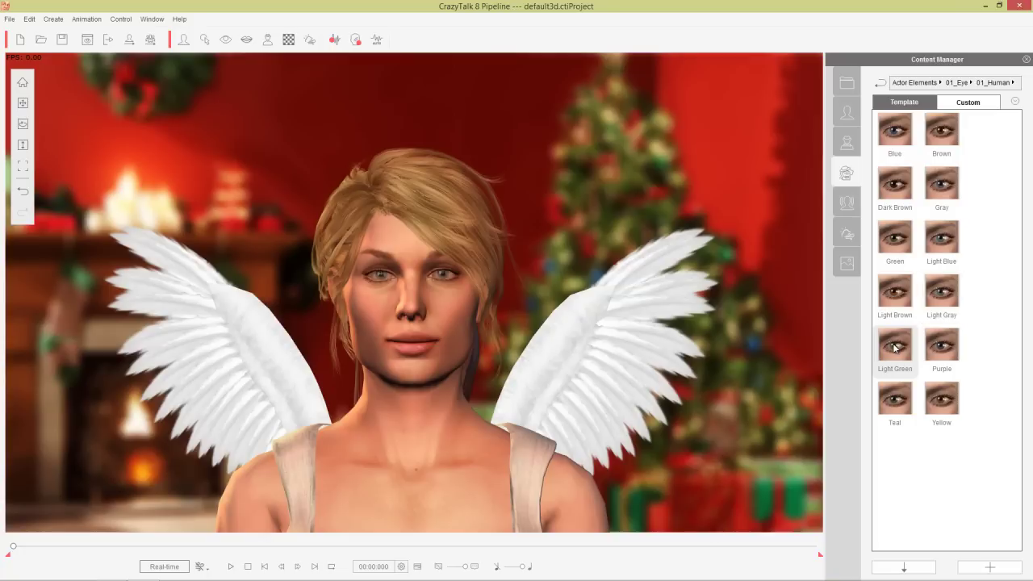
{"action": "double_click", "coordinate": [896, 402]}
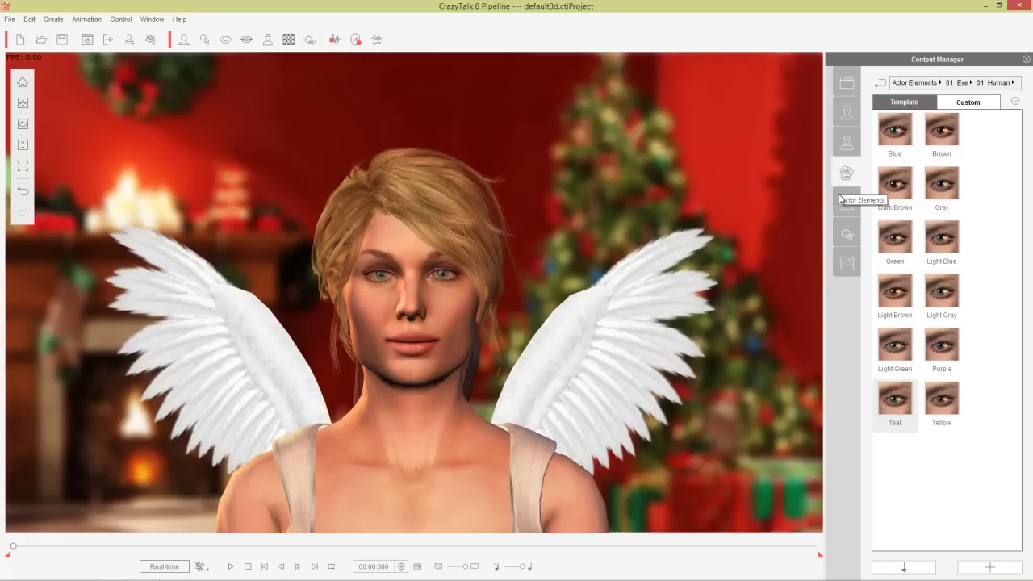
- Open the eye settings and keep the eyeball selected for both the right and left eye
{"action": "left_click", "coordinate": [226, 42]}
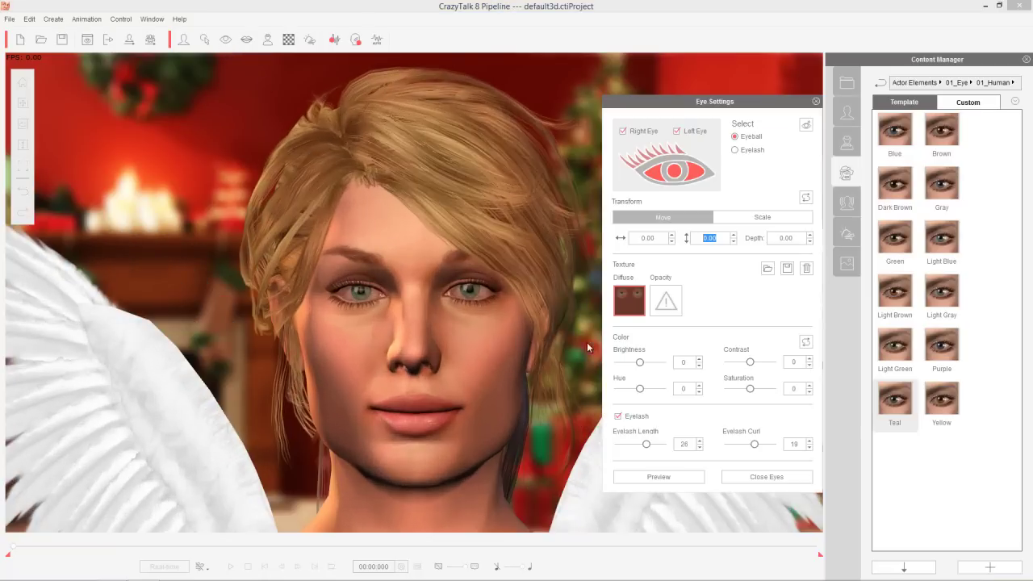
{"action": "left_click", "coordinate": [664, 155]}
{"action": "left_click", "coordinate": [686, 170]}
{"action": "left_click", "coordinate": [643, 135]}
{"action": "left_click", "coordinate": [642, 134]}
- Try nudging the eyeballs horizontally and vertically with the Move transform
{"action": "left_click", "coordinate": [672, 234]}
{"action": "double_click", "coordinate": [735, 236]}
{"action": "left_click", "coordinate": [467, 294]}
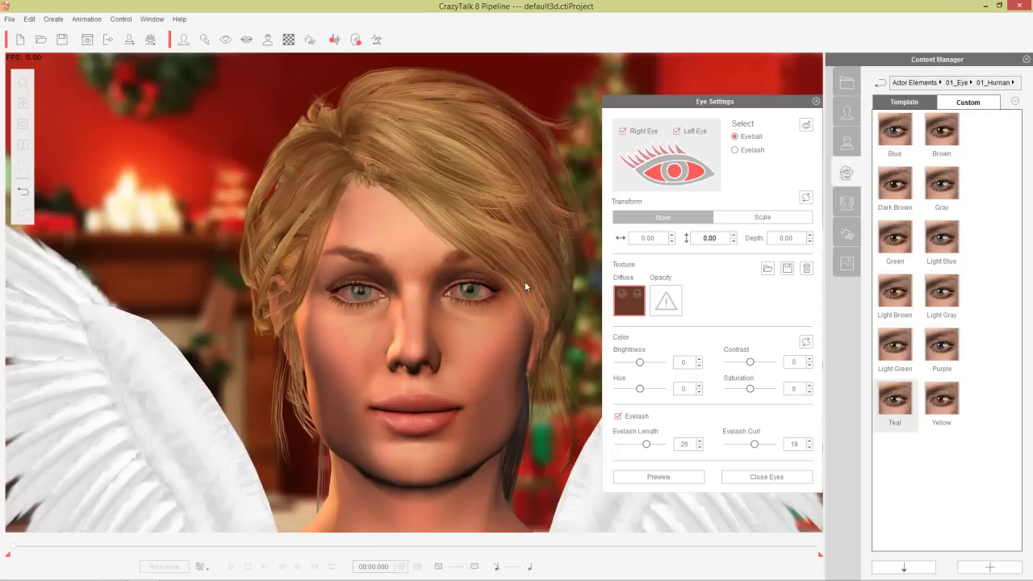
- Try eyeball depth offsets of -1 and -0.82, resetting the depth to 0
{"action": "left_click", "coordinate": [797, 238]}
{"action": "key", "text": "BackSpace"}
{"action": "type", "text": "-1"}
{"action": "key", "text": "Return"}
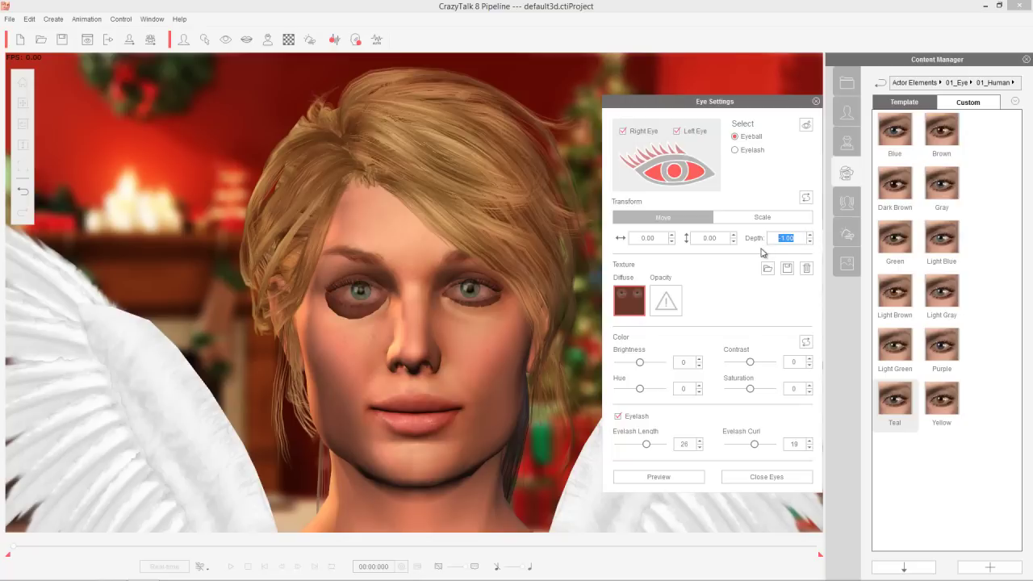
{"action": "left_click", "coordinate": [811, 234]}
{"action": "left_click", "coordinate": [811, 235]}
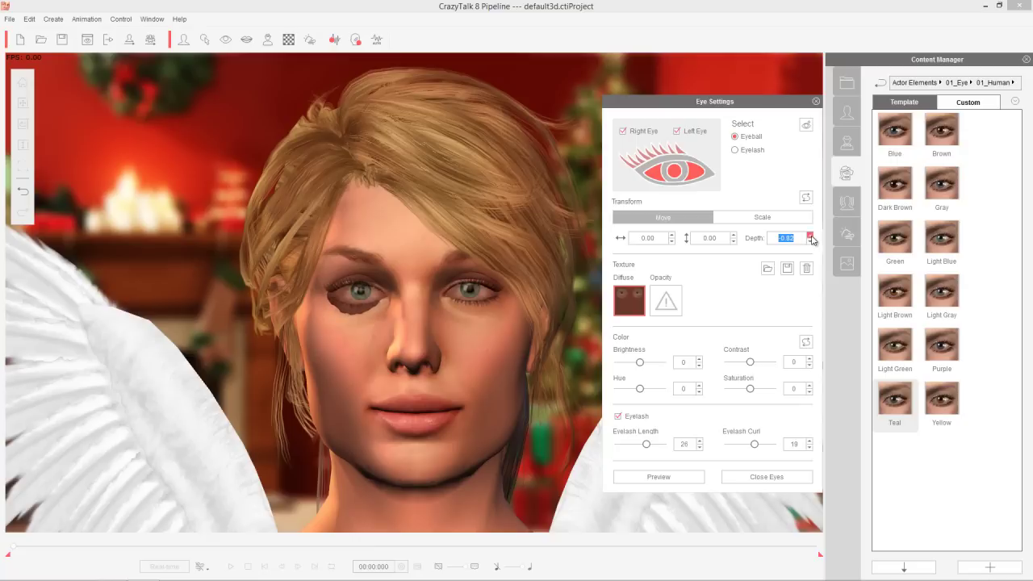
{"action": "type", "text": "0"}
{"action": "key", "text": "Return"}
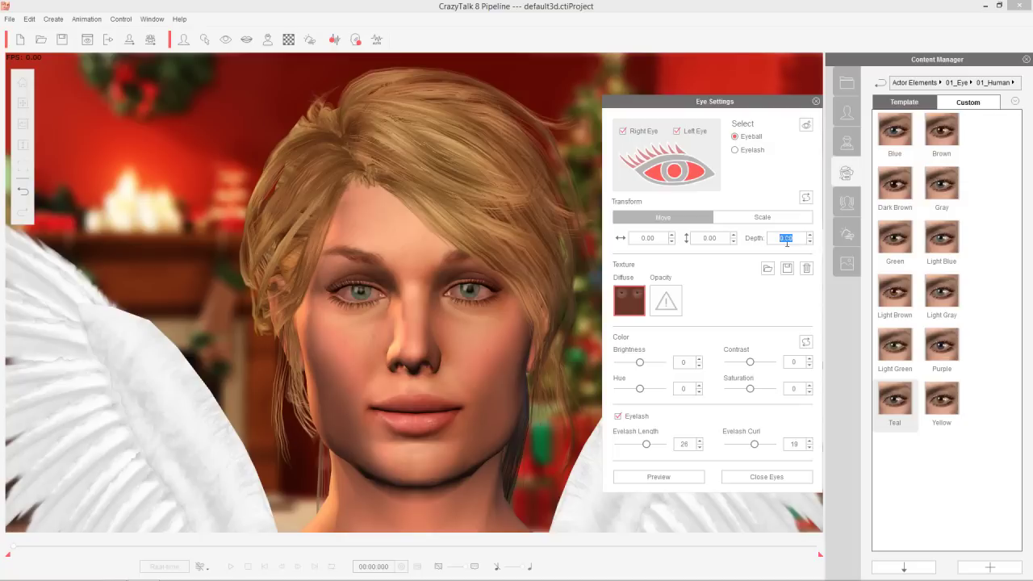
- Try eyeball scales of 0 and 2, returning the scale to 1.4
{"action": "left_click", "coordinate": [763, 217]}
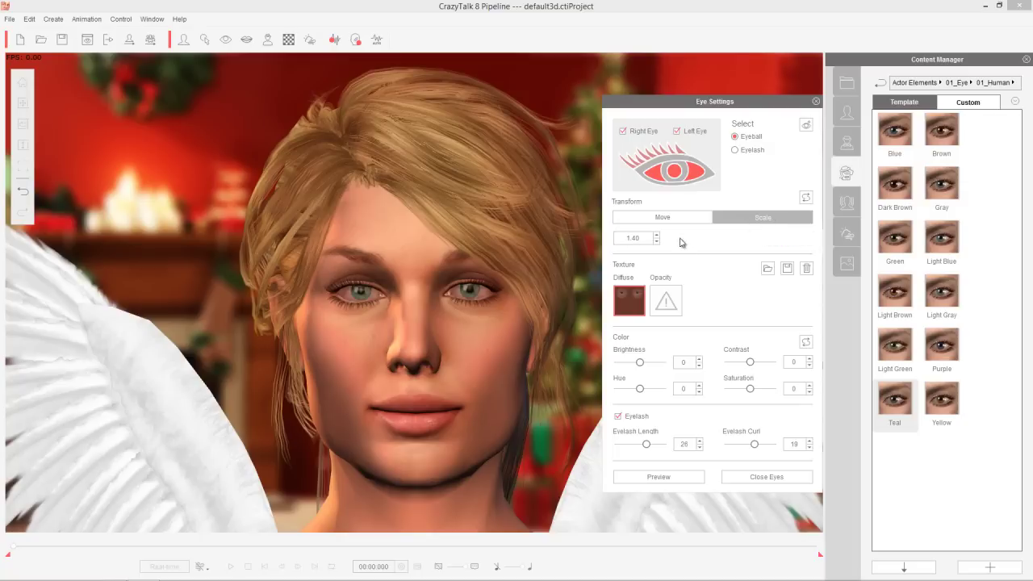
{"action": "left_click", "coordinate": [658, 235]}
{"action": "left_click", "coordinate": [657, 236]}
{"action": "type", "text": "0"}
{"action": "key", "text": "Return"}
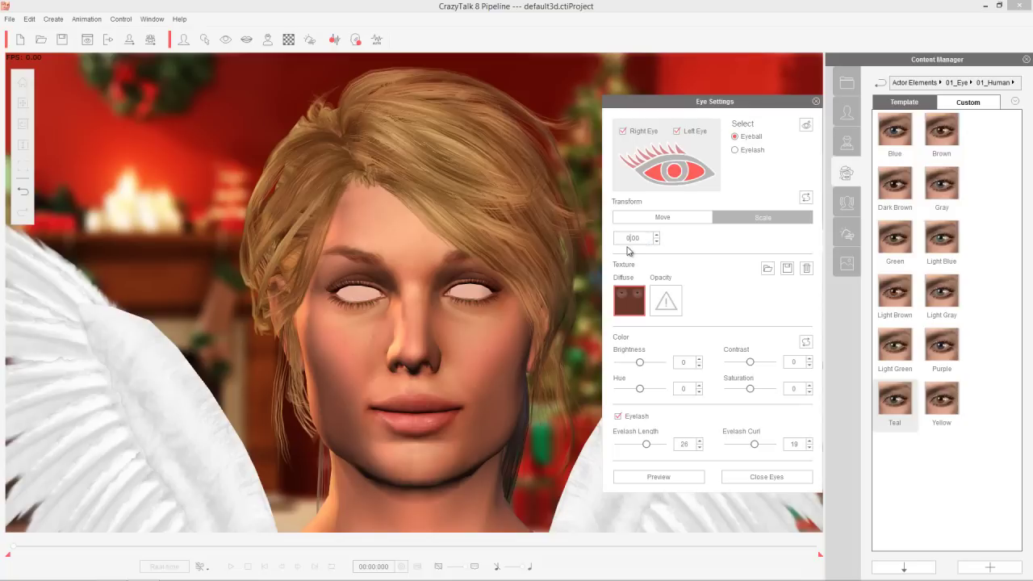
{"action": "type", "text": "2"}
{"action": "key", "text": "Return"}
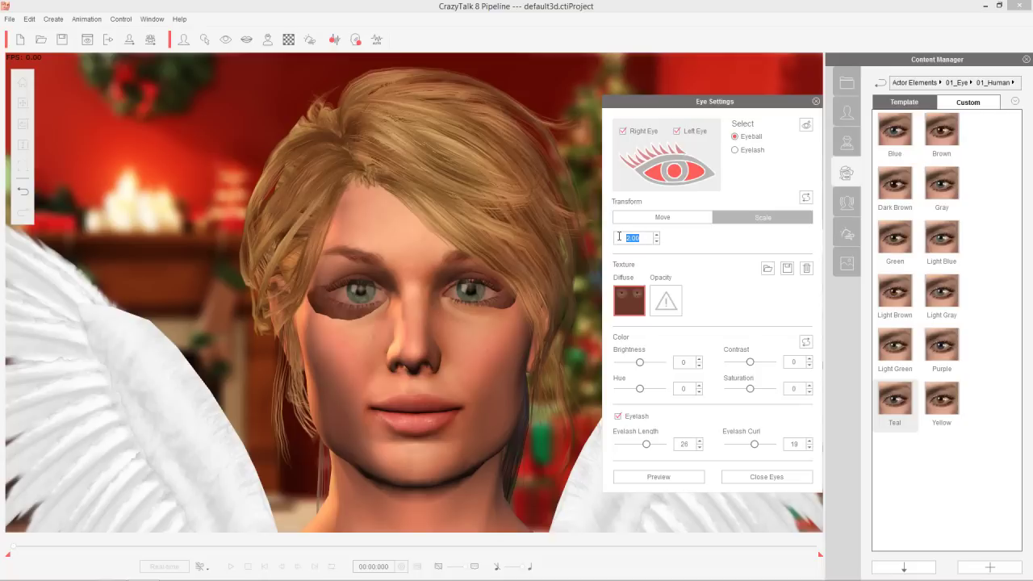
{"action": "type", "text": "1.4"}
{"action": "key", "text": "Return"}
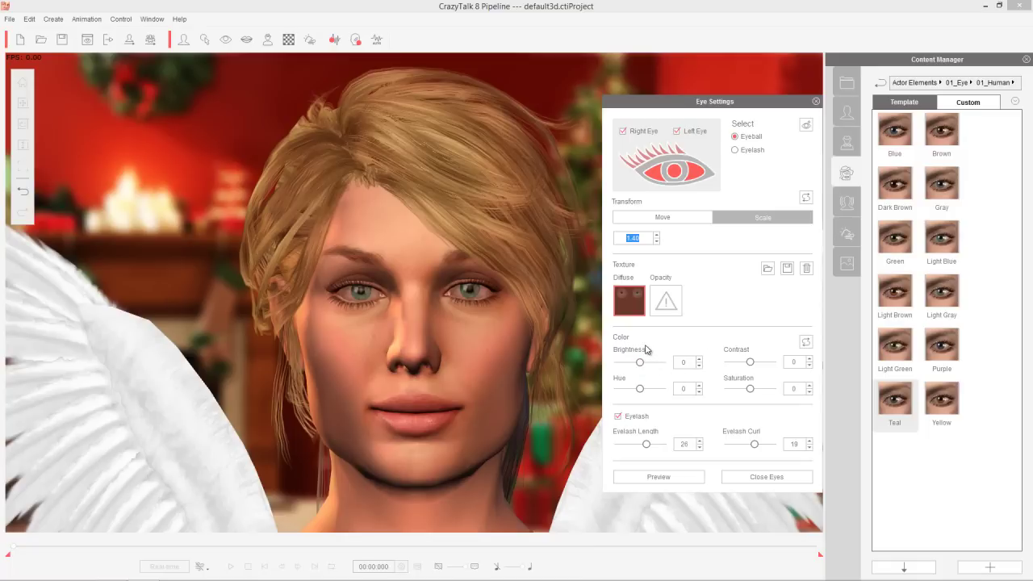
- Try recolouring the eyeballs with a hue of 77 and a saturation of -21
{"action": "left_click", "coordinate": [639, 389]}
{"action": "left_click_drag", "start_coordinate": [637, 391], "coordinate": [676, 390]}
{"action": "type", "text": "0"}
{"action": "key", "text": "Return"}
{"action": "mouse_move", "coordinate": [745, 393]}
{"action": "left_mouse_down"}
{"action": "mouse_move", "coordinate": [713, 394]}
{"action": "mouse_move", "coordinate": [738, 394]}
{"action": "left_mouse_up"}
{"action": "left_click_drag", "start_coordinate": [641, 391], "coordinate": [660, 393]}
{"action": "left_click_drag", "start_coordinate": [745, 390], "coordinate": [746, 391]}
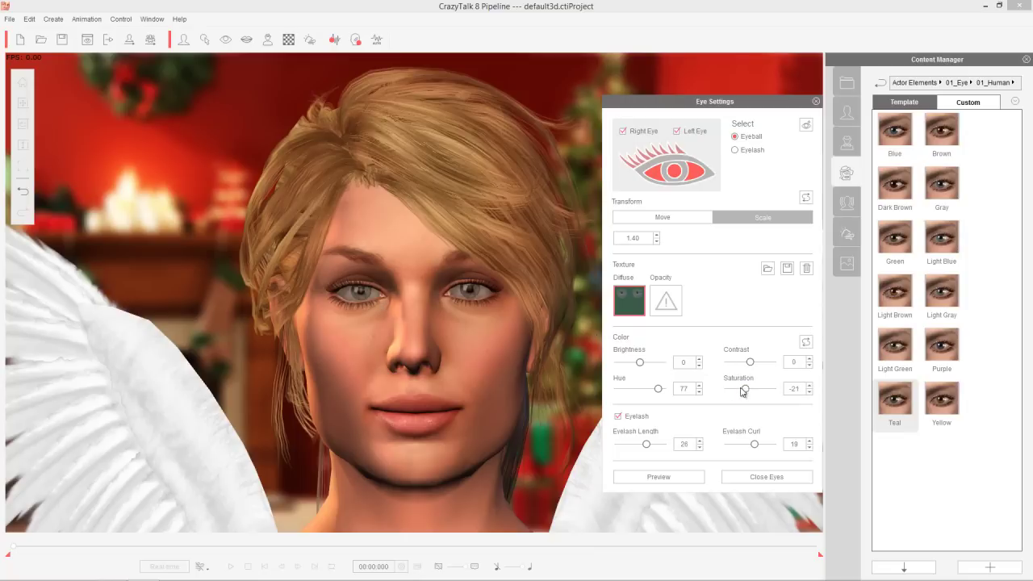
- Reset the eyeball hue and saturation to 0
{"action": "double_click", "coordinate": [688, 388]}
{"action": "type", "text": "0"}
{"action": "key", "text": "Return"}
{"action": "double_click", "coordinate": [797, 389]}
{"action": "type", "text": "0"}
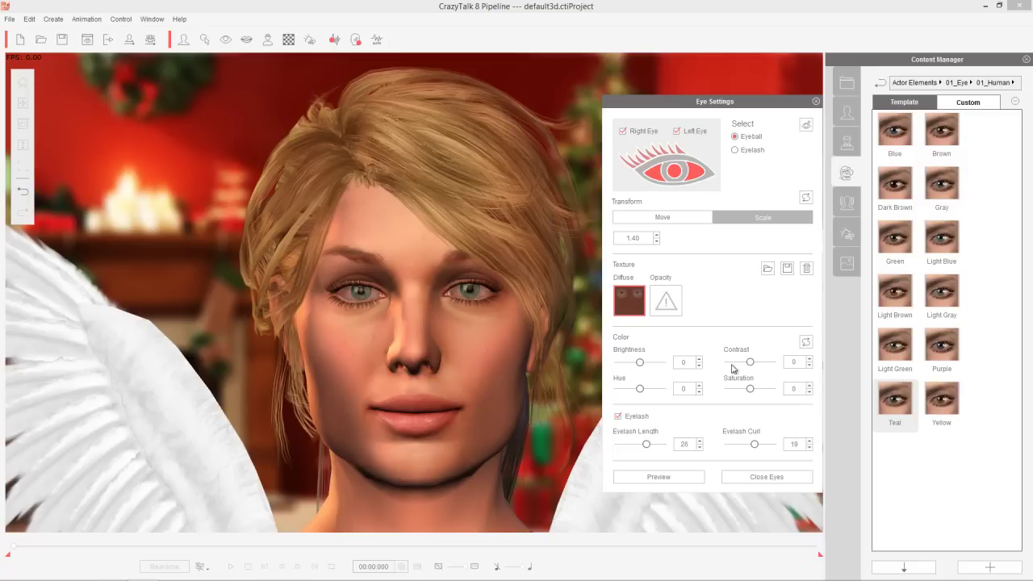
- Try an eyeball brightness of 100, restoring it to 0
{"action": "left_click", "coordinate": [683, 363]}
{"action": "type", "text": "100"}
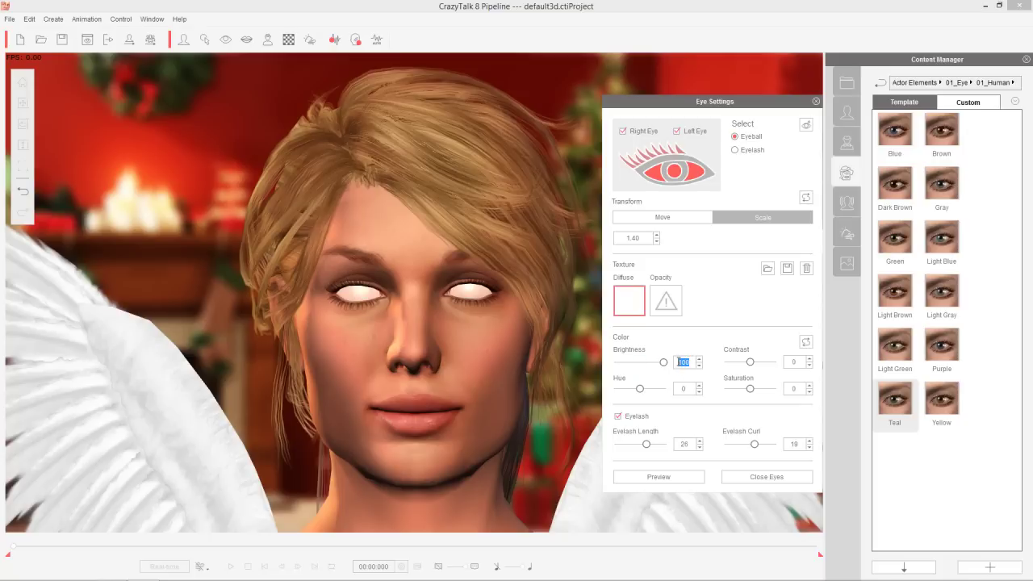
{"action": "key", "text": "BackSpace"}
{"action": "key", "text": "BackSpace"}
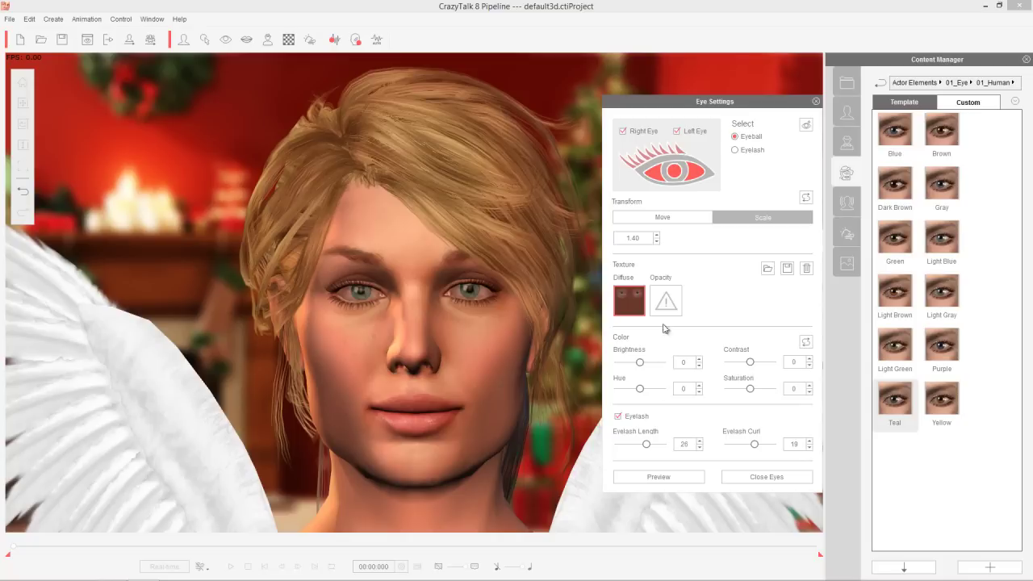
- Turn the actor's eyelashes off and on again, and select the eyelash as the part to edit
{"action": "left_click", "coordinate": [618, 418]}
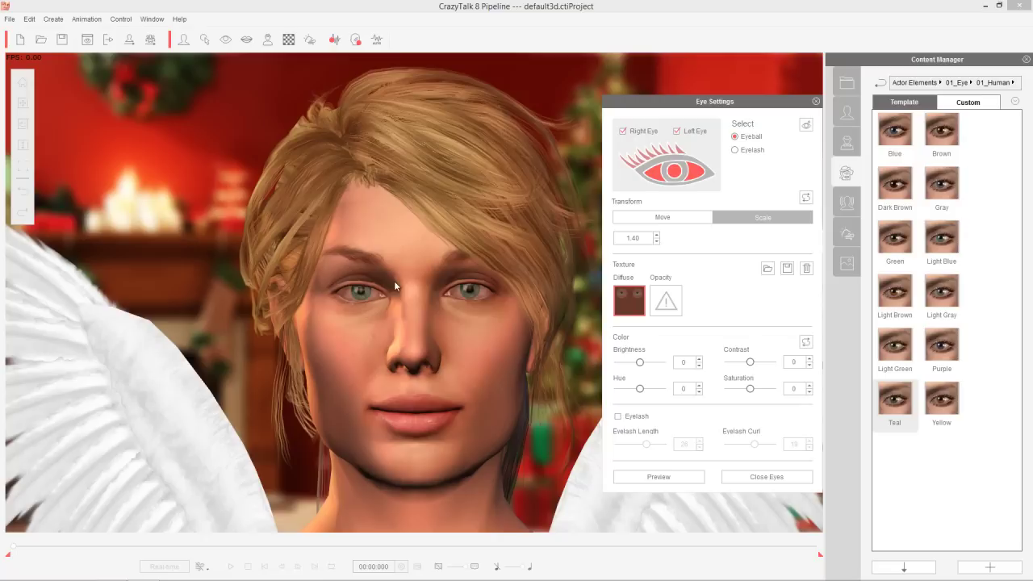
{"action": "left_click", "coordinate": [618, 418]}
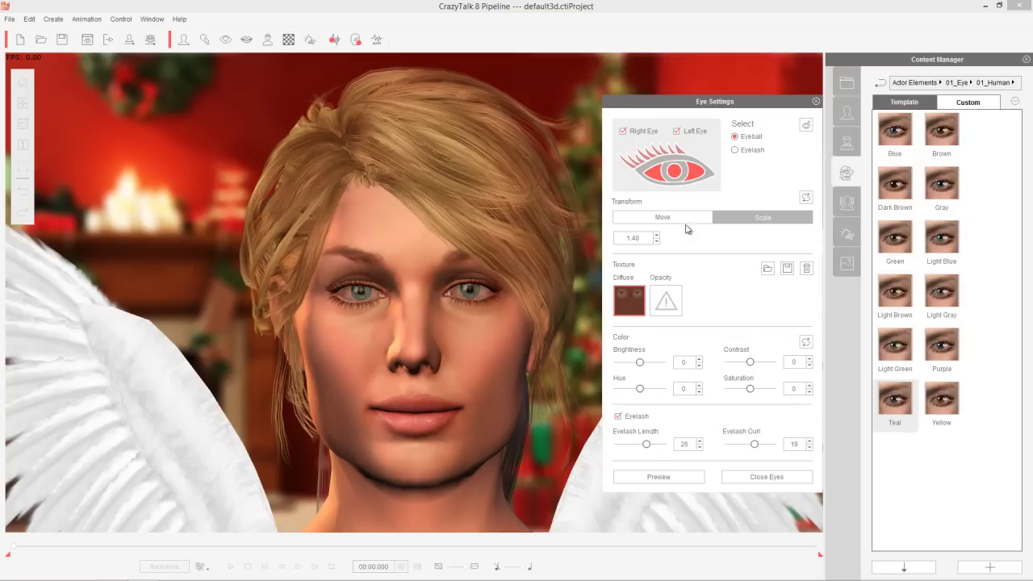
{"action": "left_click", "coordinate": [756, 155]}
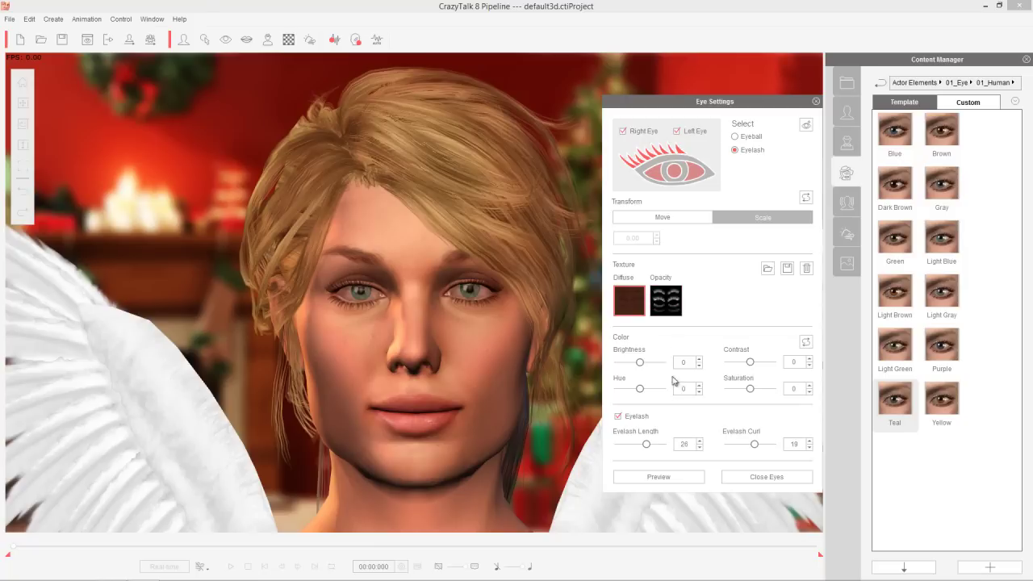
- Try an eyelash length and curl of 100, and settle on a length of 12 and a curl of 40
{"action": "mouse_move", "coordinate": [648, 448]}
{"action": "left_mouse_down"}
{"action": "mouse_move", "coordinate": [615, 446]}
{"action": "mouse_move", "coordinate": [662, 447]}
{"action": "mouse_move", "coordinate": [628, 448]}
{"action": "mouse_move", "coordinate": [646, 446]}
{"action": "left_mouse_up"}
{"action": "left_click_drag", "start_coordinate": [755, 445], "coordinate": [808, 447]}
{"action": "left_click_drag", "start_coordinate": [644, 447], "coordinate": [664, 445]}
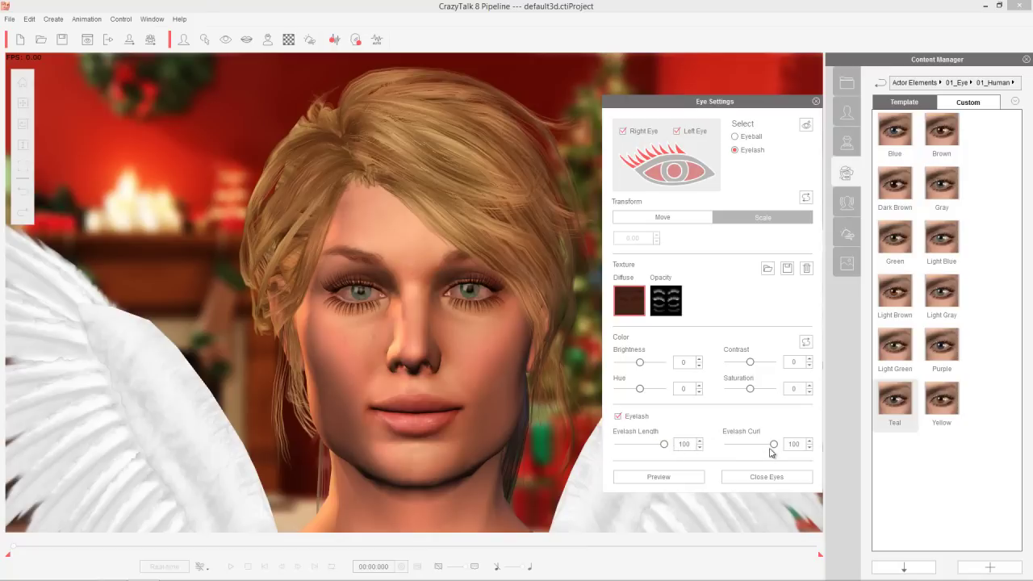
{"action": "mouse_move", "coordinate": [773, 446]}
{"action": "left_mouse_down"}
{"action": "mouse_move", "coordinate": [784, 448]}
{"action": "mouse_move", "coordinate": [760, 446]}
{"action": "left_mouse_up"}
{"action": "left_click_drag", "start_coordinate": [662, 448], "coordinate": [643, 450]}
- Preview the eyelashes in motion and with the actor's eyes closed and reopened, and leave the eye settings
{"action": "left_click", "coordinate": [661, 478]}
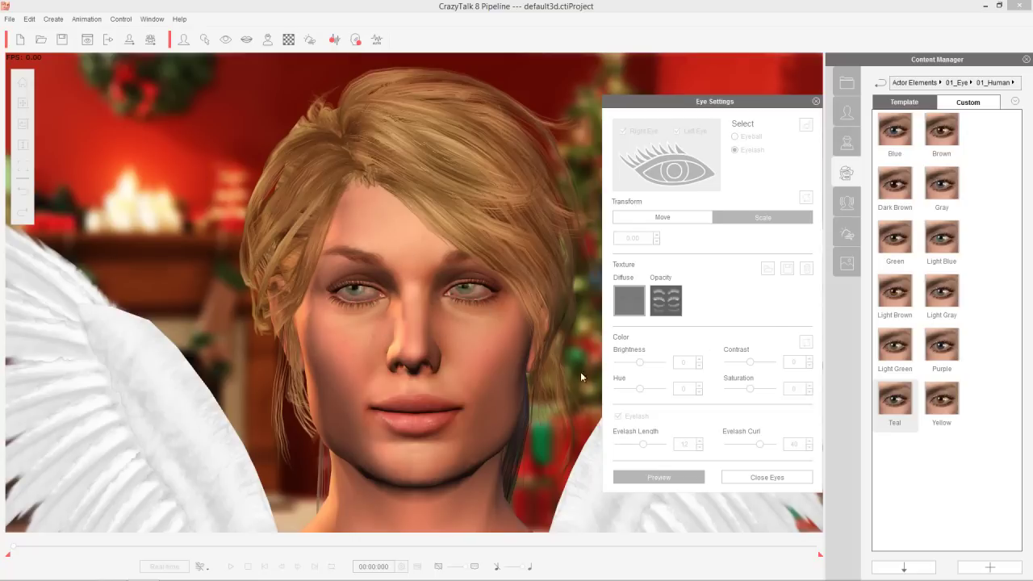
{"action": "left_click", "coordinate": [668, 480]}
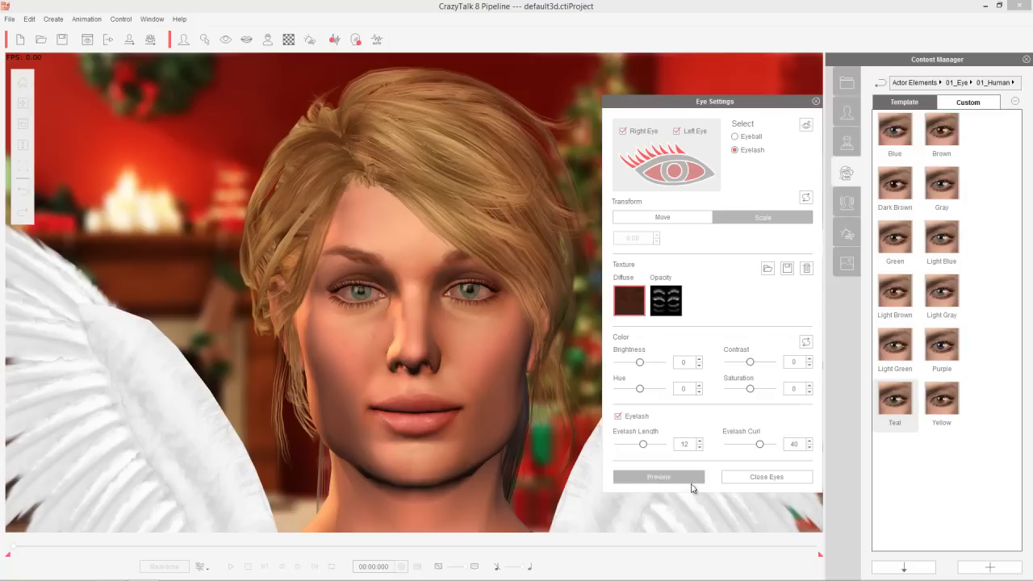
{"action": "left_click", "coordinate": [773, 482]}
{"action": "left_click", "coordinate": [773, 483]}
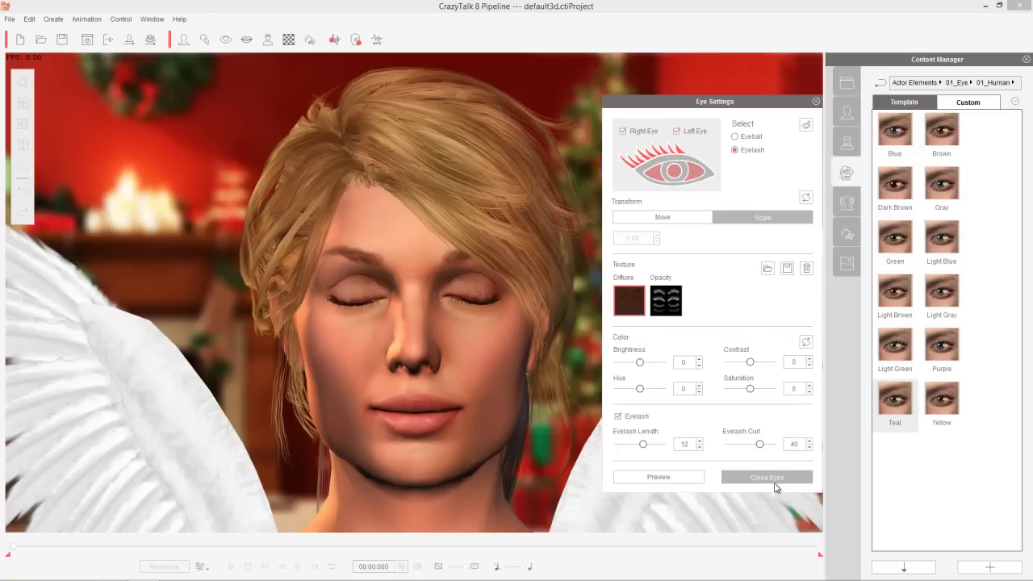
{"action": "left_click", "coordinate": [775, 483]}
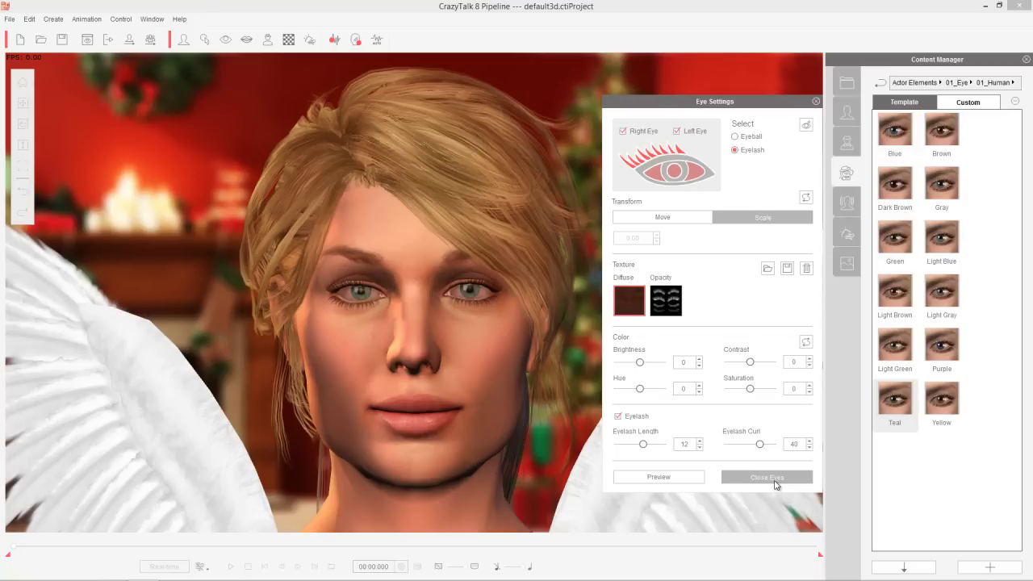
{"action": "left_click", "coordinate": [775, 482]}
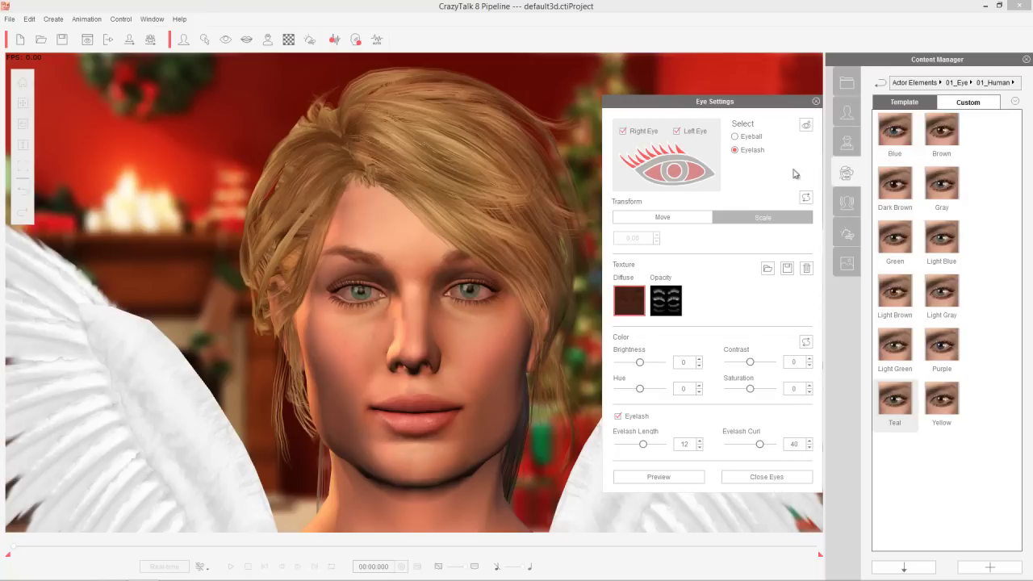
{"action": "left_click", "coordinate": [817, 104]}
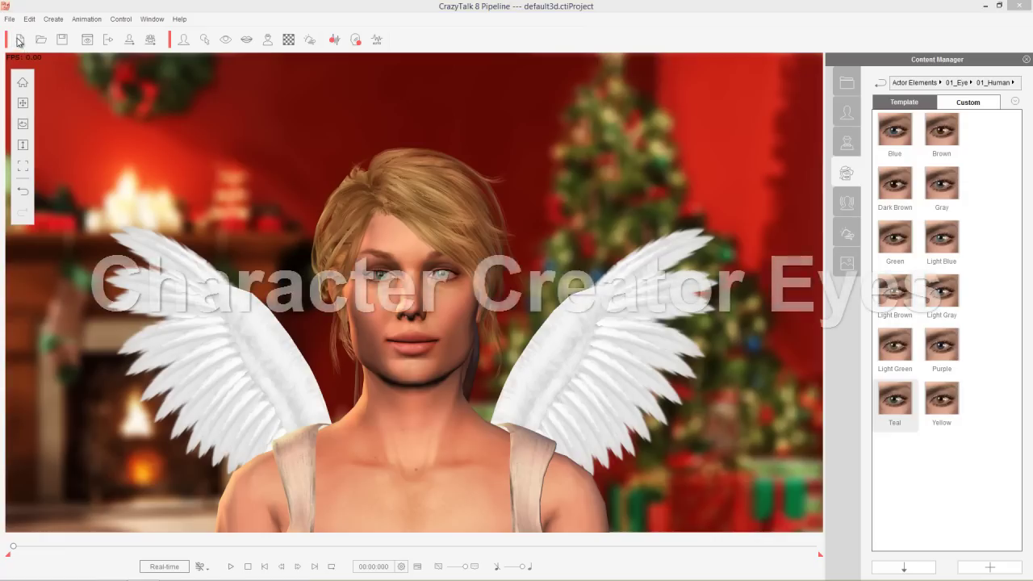
- Start an empty project and load the 3D actor JP
{"action": "left_click", "coordinate": [573, 316]}
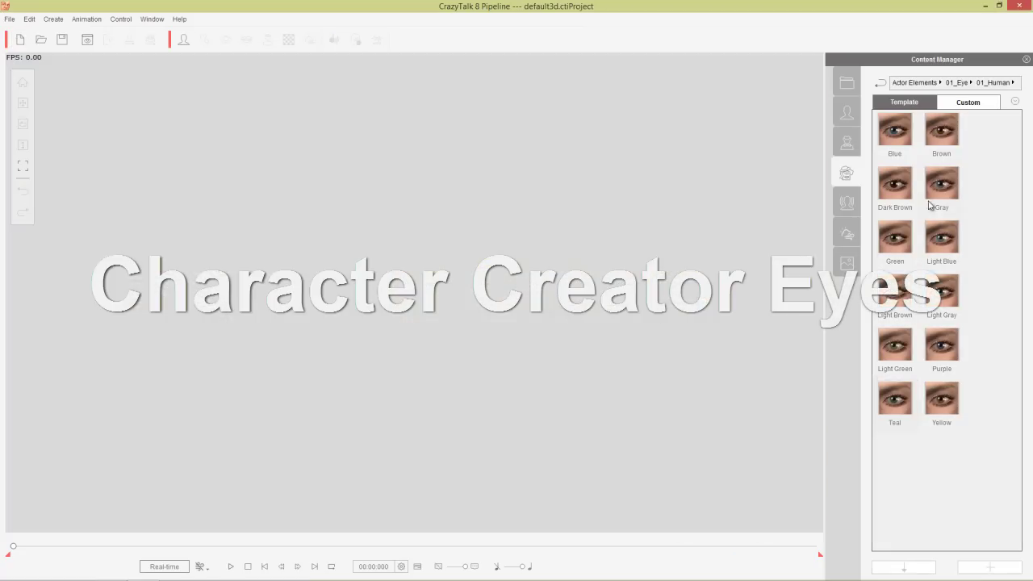
{"action": "left_click", "coordinate": [853, 113]}
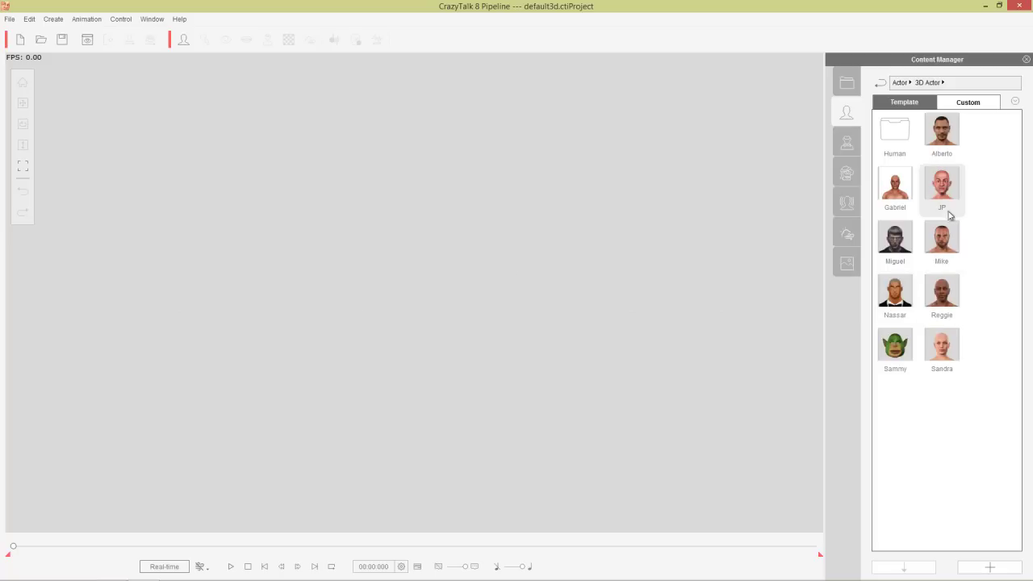
{"action": "double_click", "coordinate": [943, 185]}
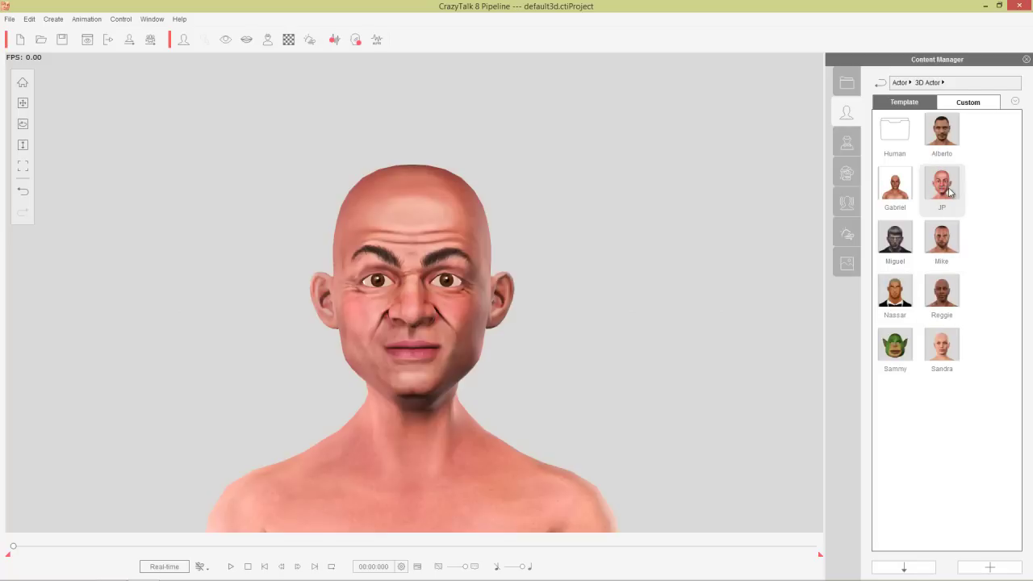
- Apply the Beach Male style to the actor and the Beach atmosphere to the scene
{"action": "left_click", "coordinate": [848, 145]}
{"action": "left_click", "coordinate": [896, 295]}
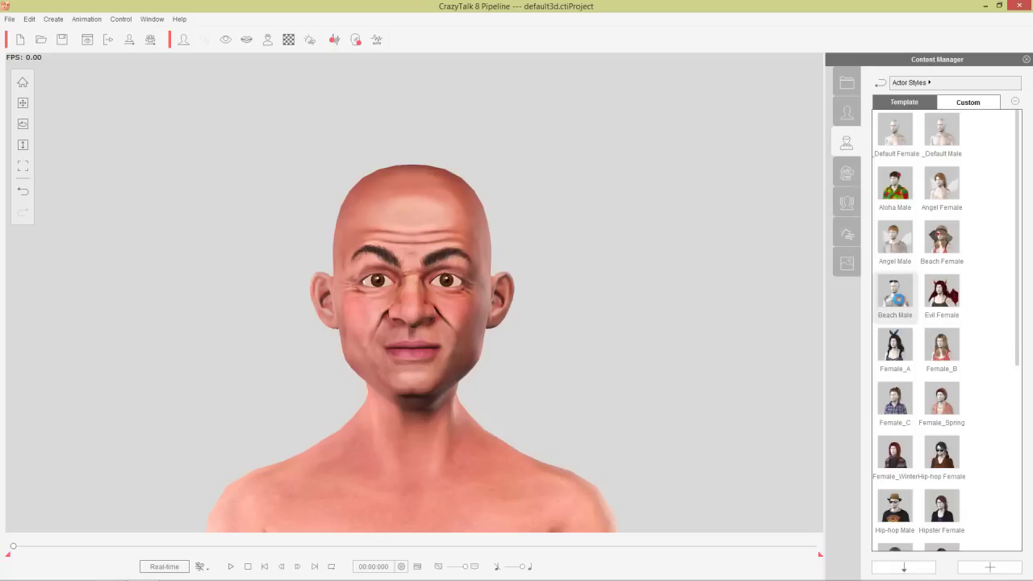
{"action": "double_click", "coordinate": [896, 292]}
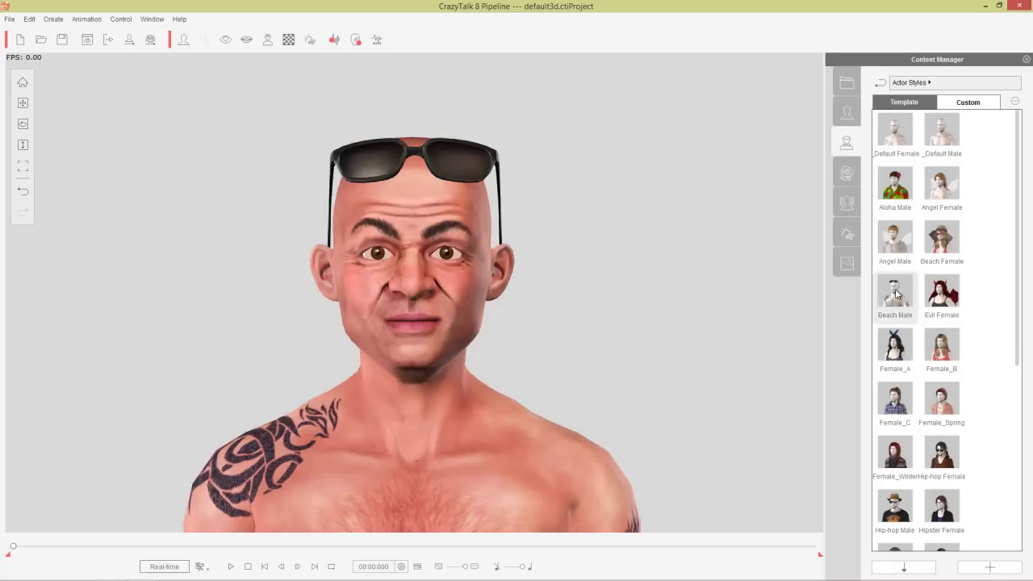
{"action": "left_click", "coordinate": [848, 234]}
{"action": "double_click", "coordinate": [949, 188]}
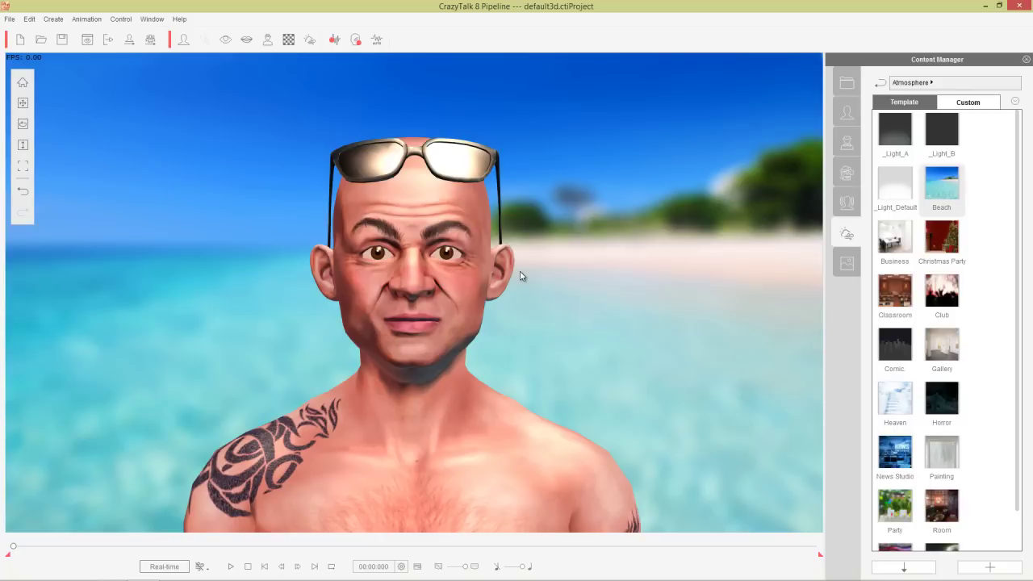
- In the actor's eye settings, try an eyeball hue of -30 with a saturation of -77
{"action": "left_click", "coordinate": [225, 40]}
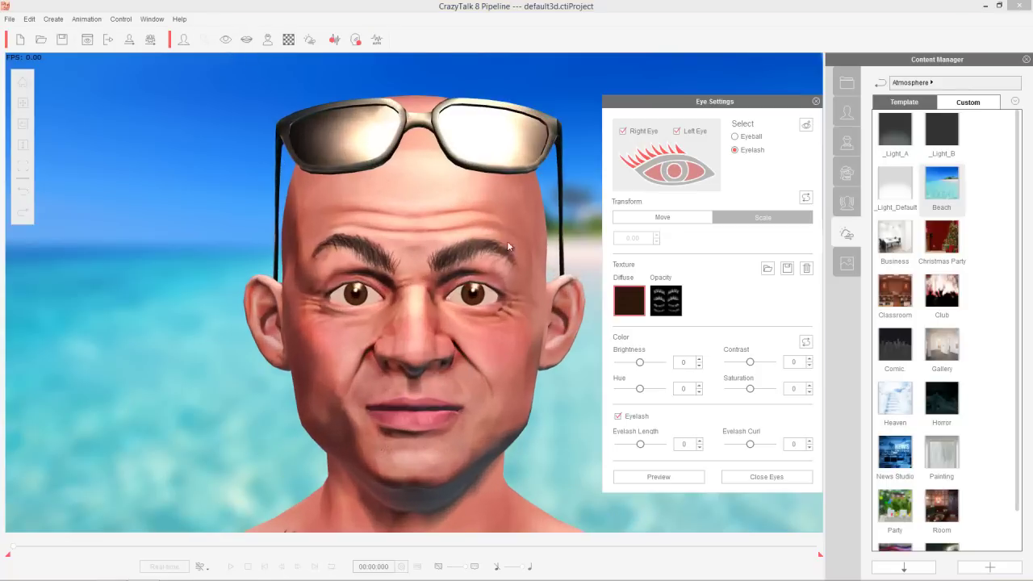
{"action": "left_click", "coordinate": [736, 137]}
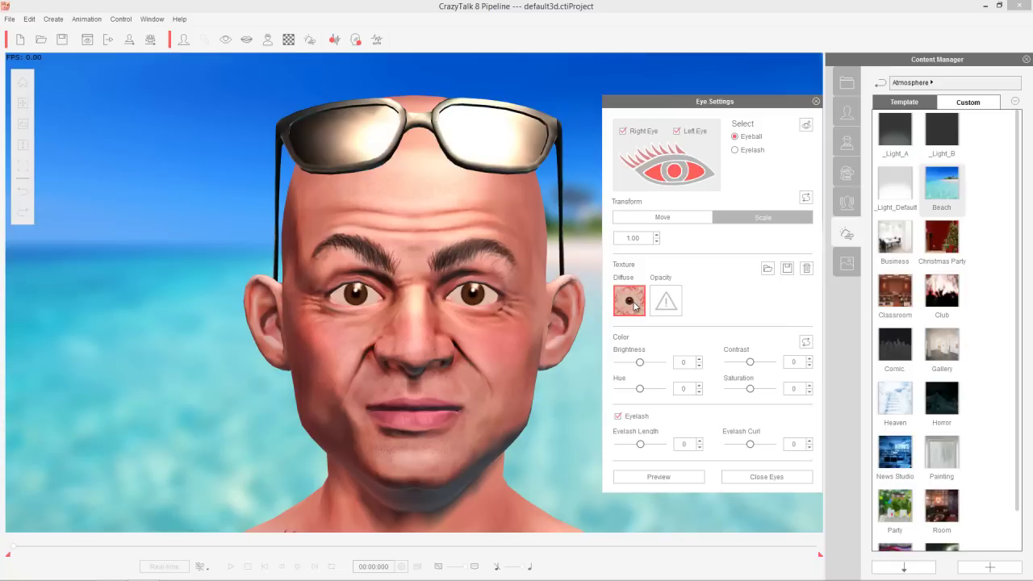
{"action": "mouse_move", "coordinate": [639, 393]}
{"action": "left_mouse_down"}
{"action": "mouse_move", "coordinate": [670, 394]}
{"action": "mouse_move", "coordinate": [633, 392]}
{"action": "left_mouse_up"}
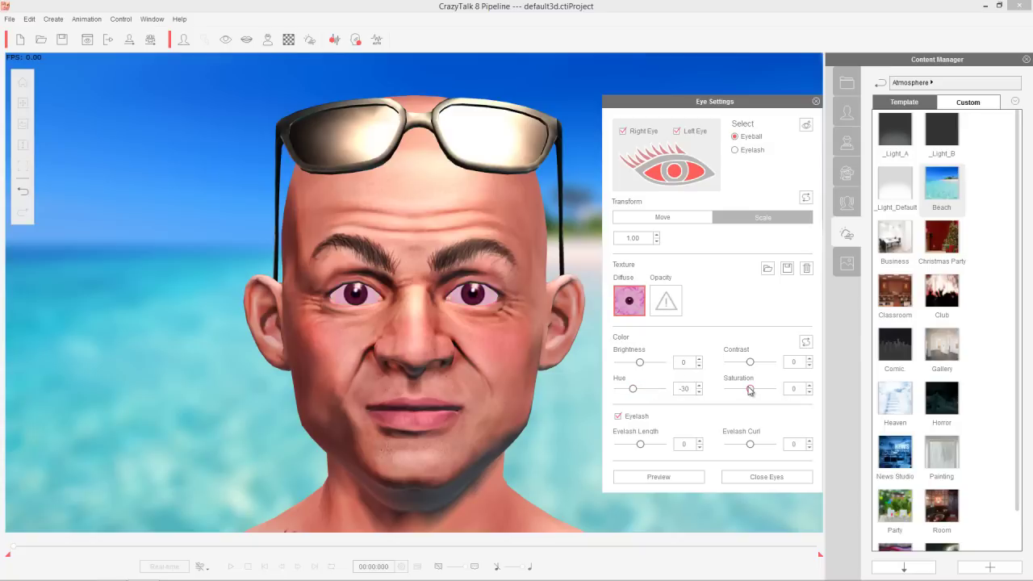
{"action": "left_click_drag", "start_coordinate": [750, 390], "coordinate": [732, 393]}
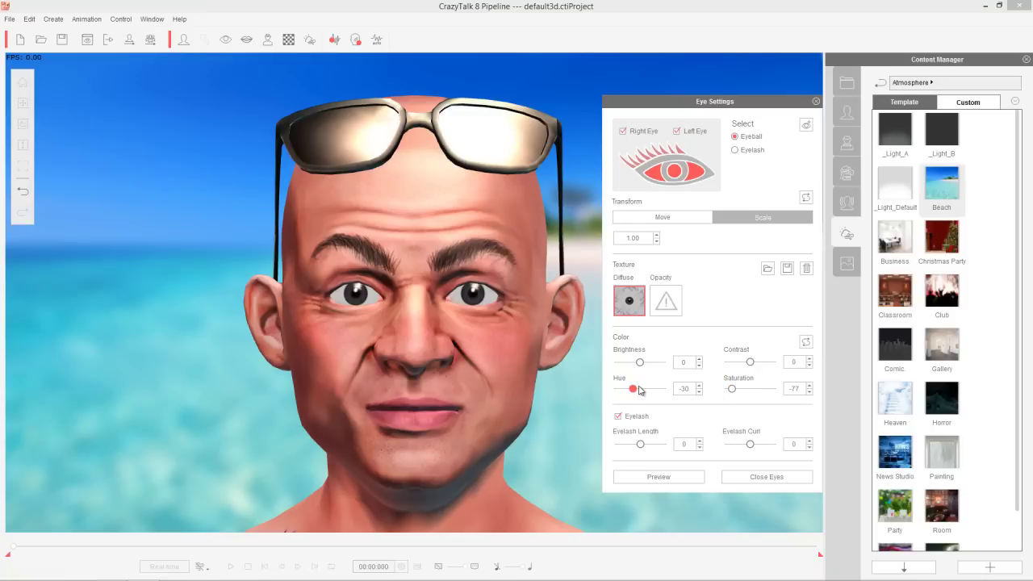
- Reset the eyeball hue and saturation to 0, check the eyelash switch, and leave the eye settings
{"action": "left_click_drag", "start_coordinate": [639, 391], "coordinate": [644, 389]}
{"action": "double_click", "coordinate": [676, 388]}
{"action": "double_click", "coordinate": [801, 388]}
{"action": "type", "text": "0"}
{"action": "key", "text": "Return"}
{"action": "left_click", "coordinate": [619, 417]}
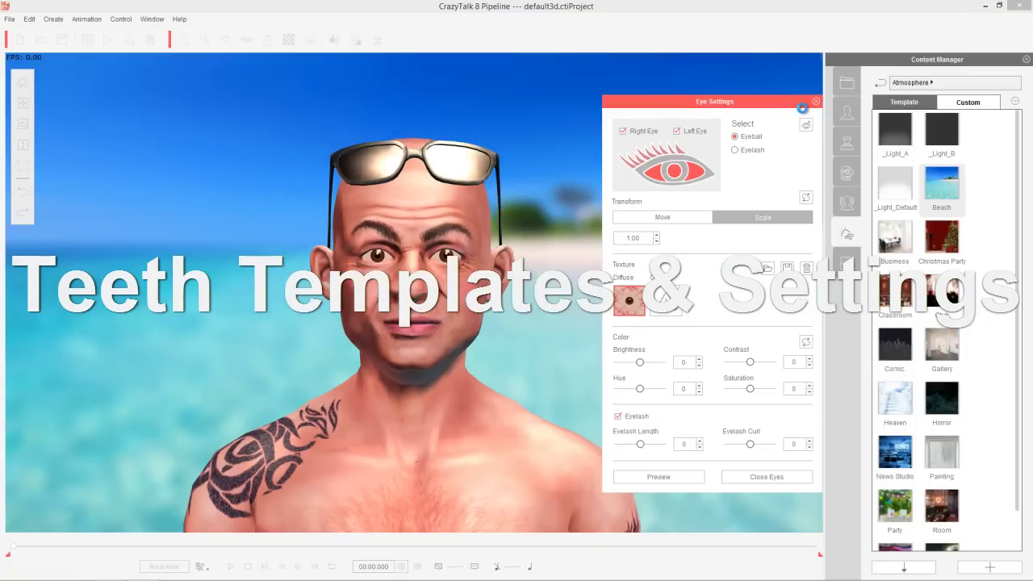
{"action": "left_click", "coordinate": [816, 100]}
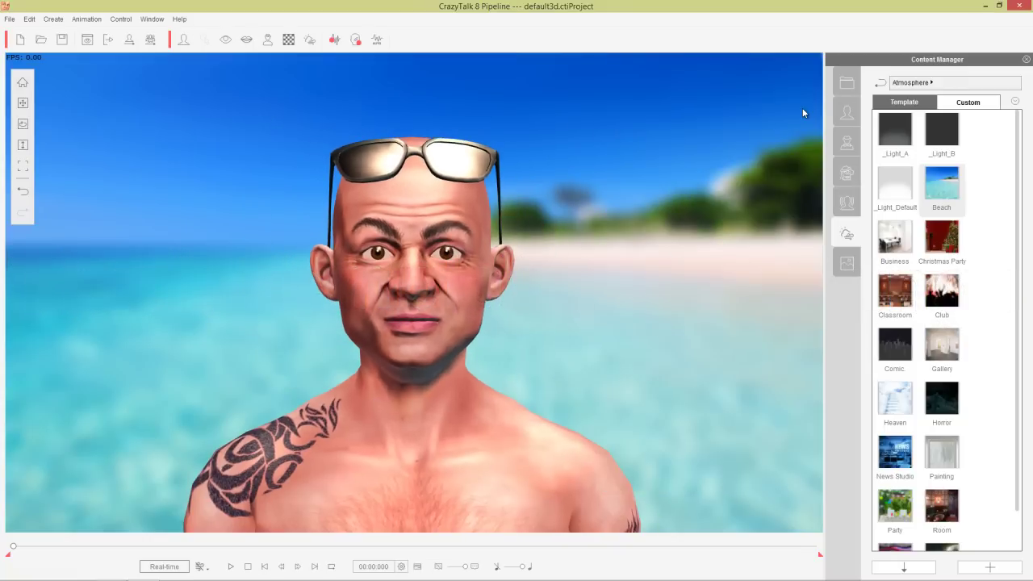
- Open the 02_Teeth templates among the actor elements
{"action": "left_click", "coordinate": [847, 175]}
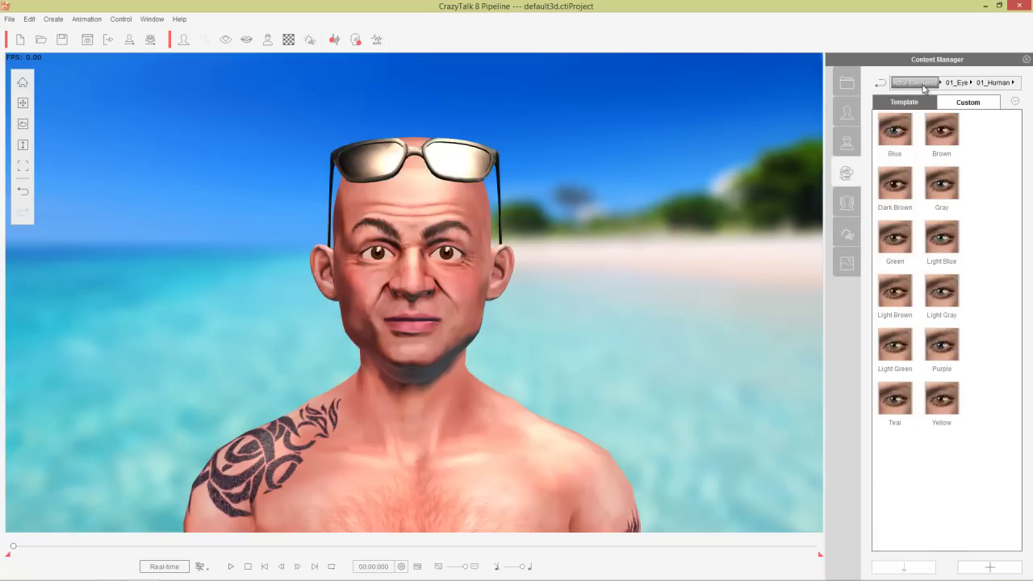
{"action": "left_click", "coordinate": [923, 84]}
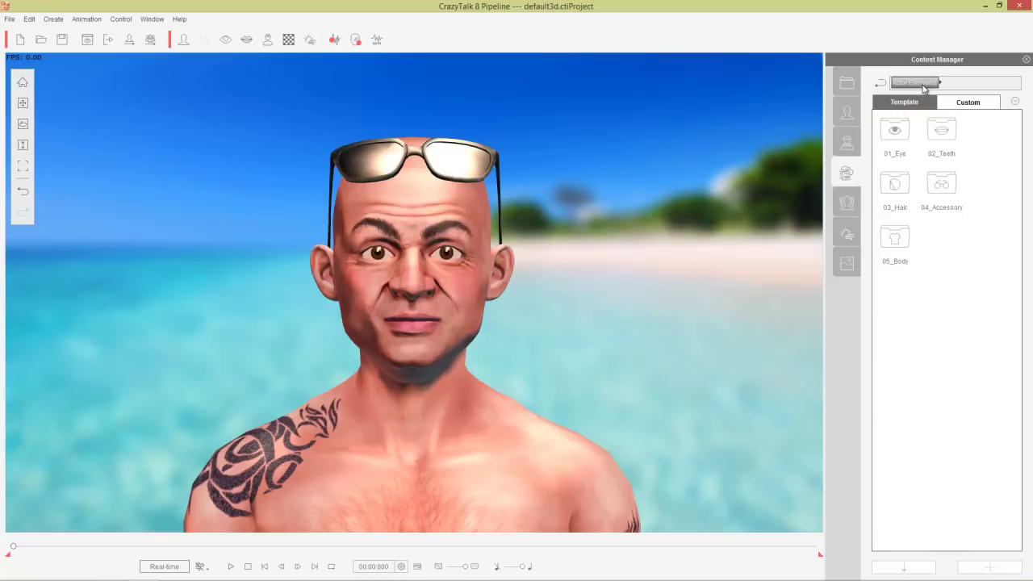
{"action": "double_click", "coordinate": [942, 136]}
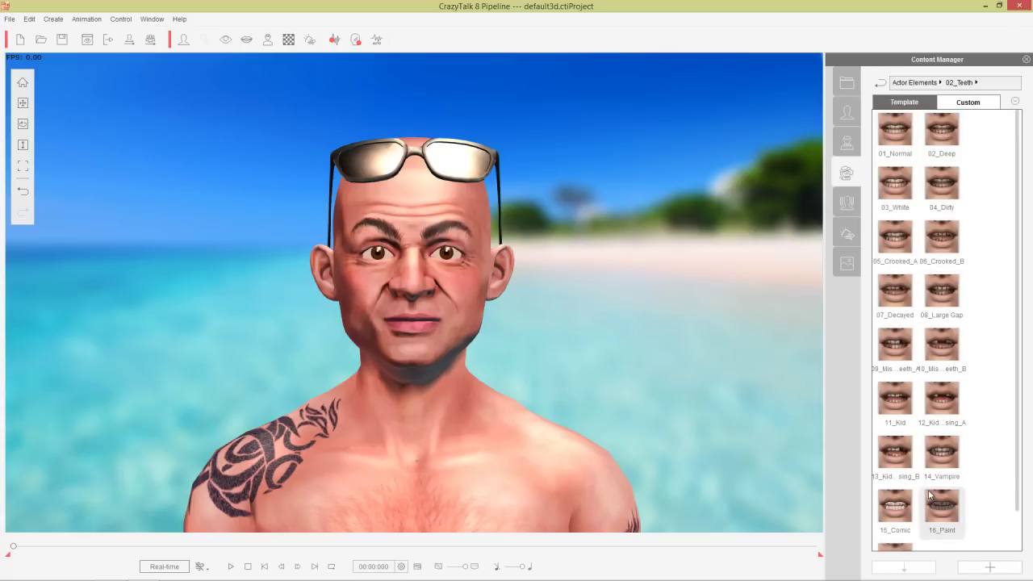
- Try the 13_Kid...sing_B, 10_Mis...eeth_B, 14_Vampire, 05_Crooked_A and 08_Large Gap teeth templates on the actor
{"action": "double_click", "coordinate": [895, 456]}
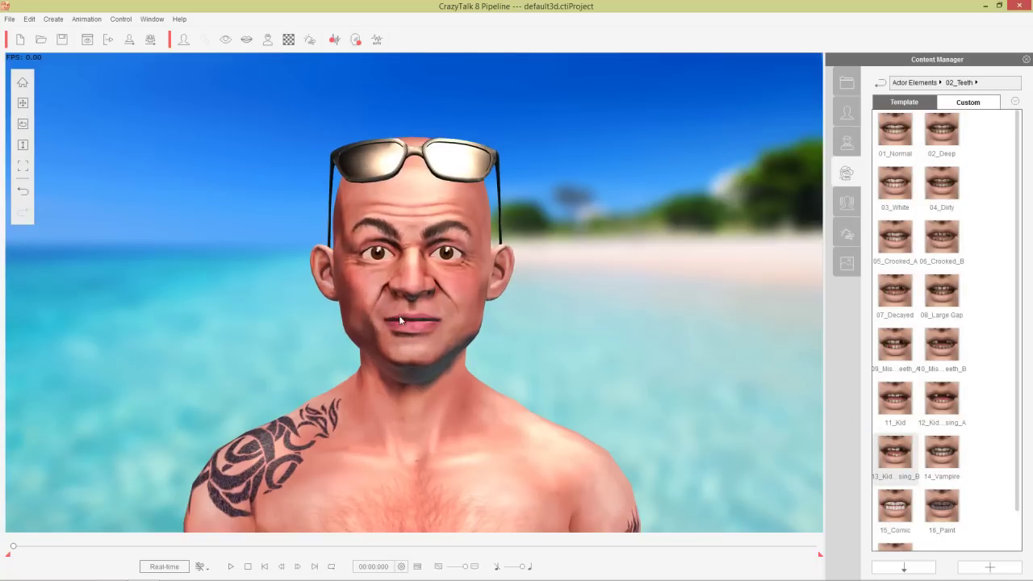
{"action": "double_click", "coordinate": [948, 353]}
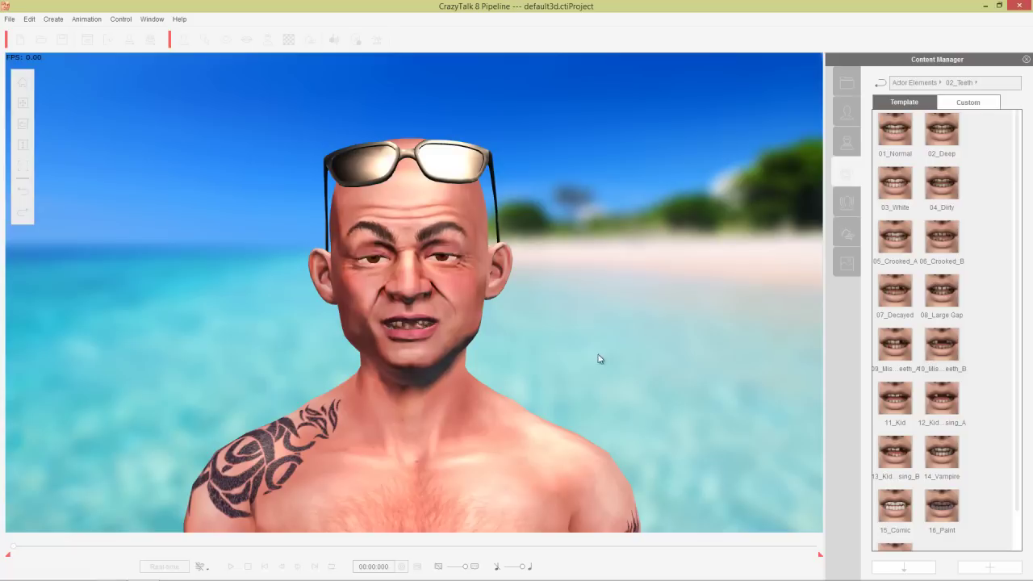
{"action": "left_click", "coordinate": [945, 459]}
{"action": "double_click", "coordinate": [943, 455]}
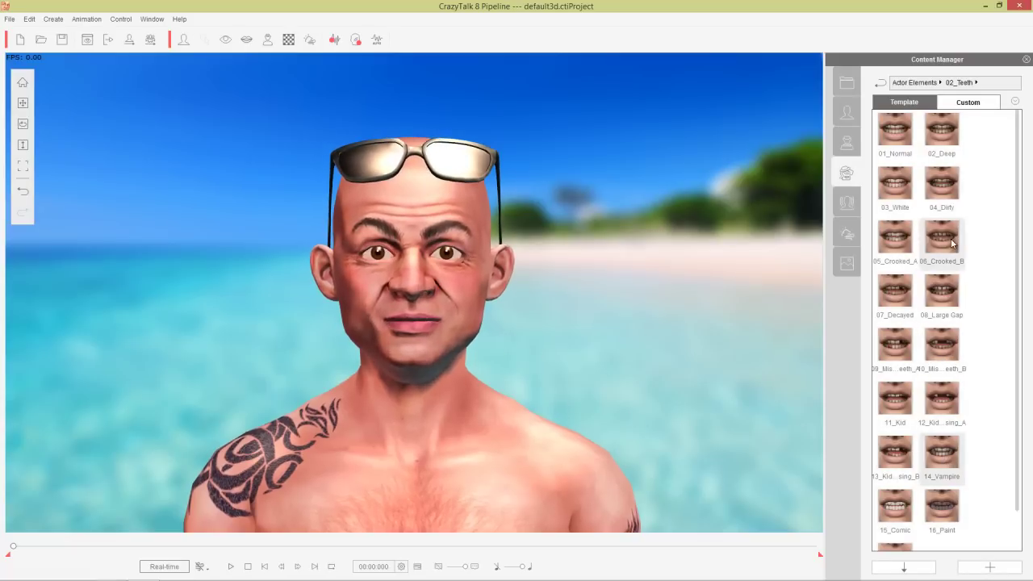
{"action": "double_click", "coordinate": [909, 242]}
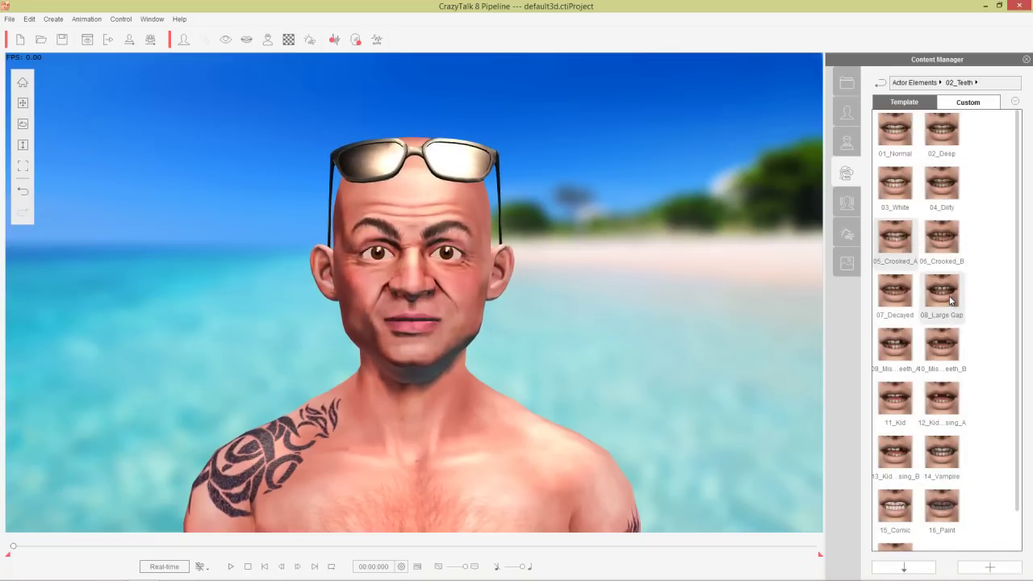
{"action": "double_click", "coordinate": [946, 294]}
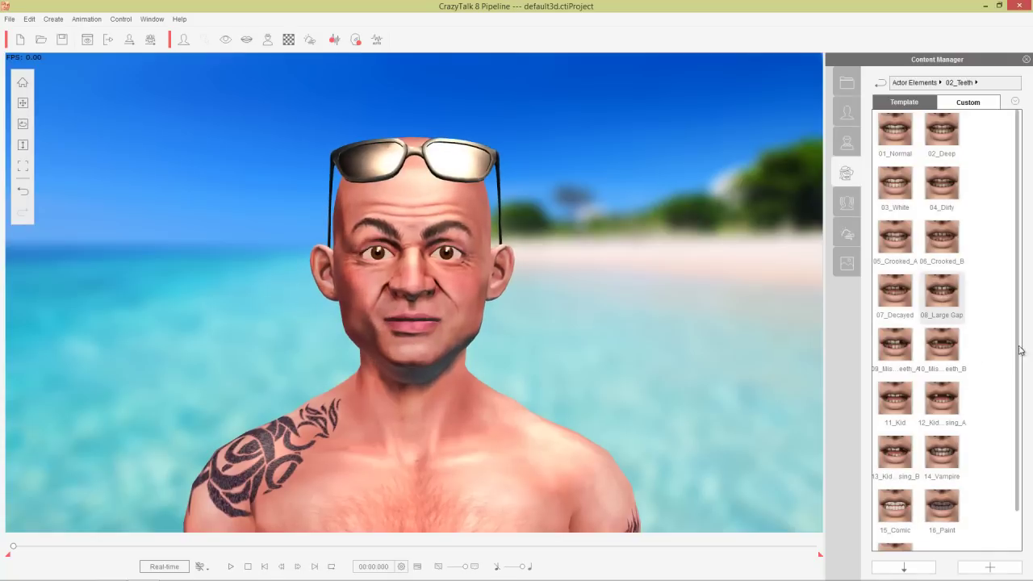
{"action": "scroll", "coordinate": [1018, 340], "scroll_direction": "down", "scroll_amount": 1}
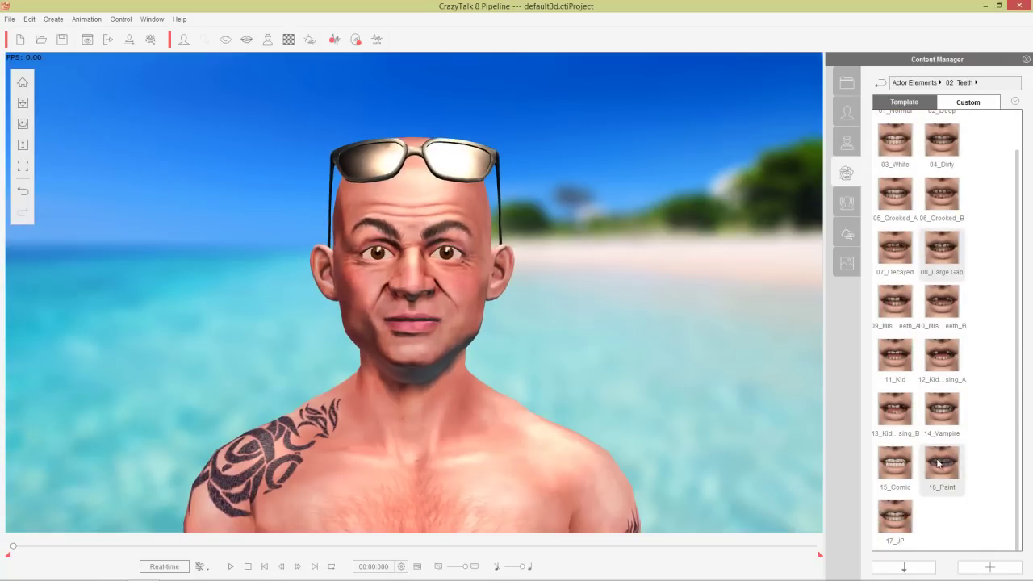
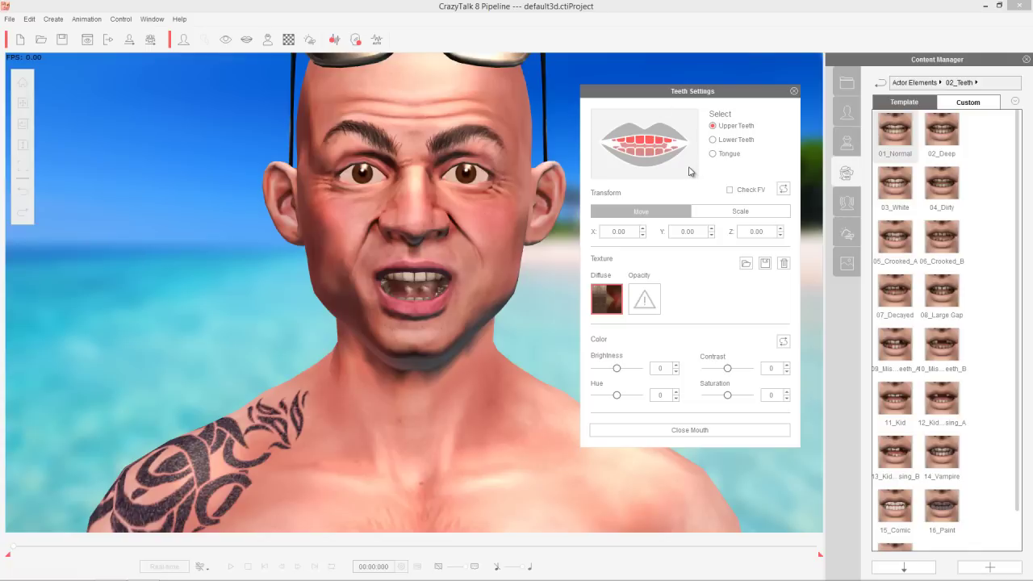
- Try shifting the teeth along the X and Z axes, returning both offsets to 0
{"action": "left_click", "coordinate": [642, 229]}
{"action": "left_click", "coordinate": [643, 228]}
{"action": "left_click", "coordinate": [643, 235]}
{"action": "left_click", "coordinate": [781, 236]}
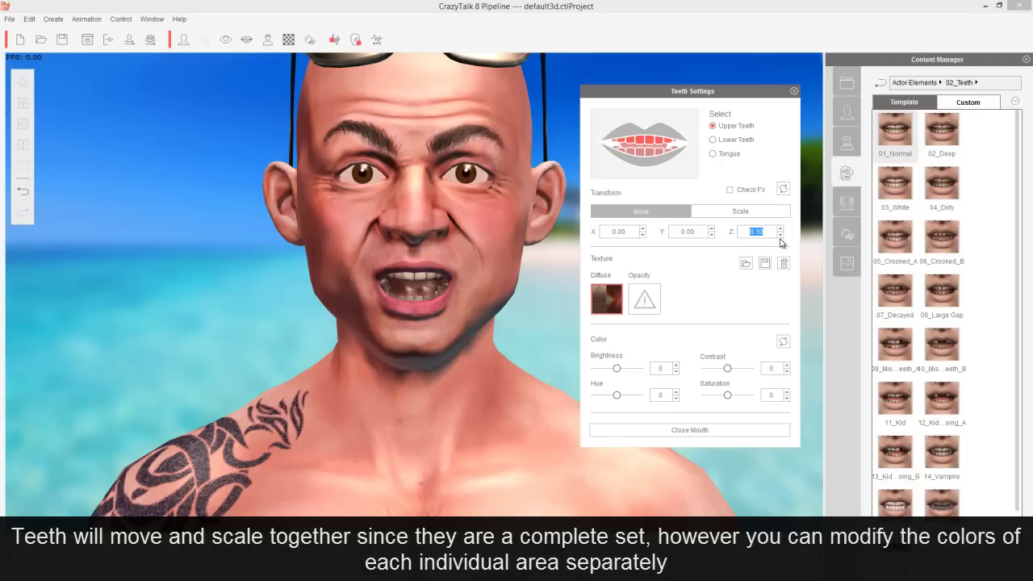
{"action": "left_click", "coordinate": [781, 237]}
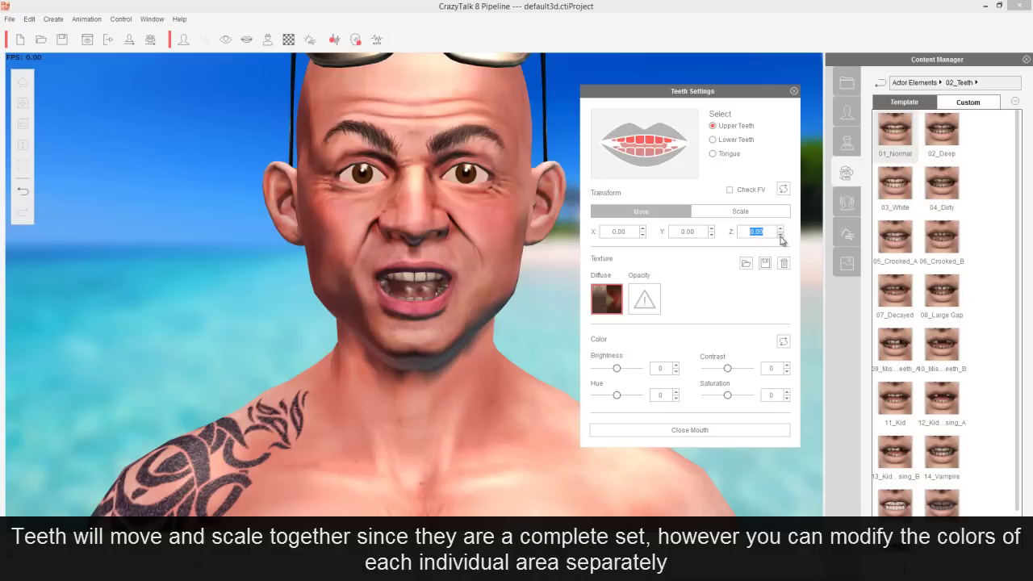
- Try scaling the teeth in X and Y, returning both scales to 1.00
{"action": "left_click", "coordinate": [741, 210]}
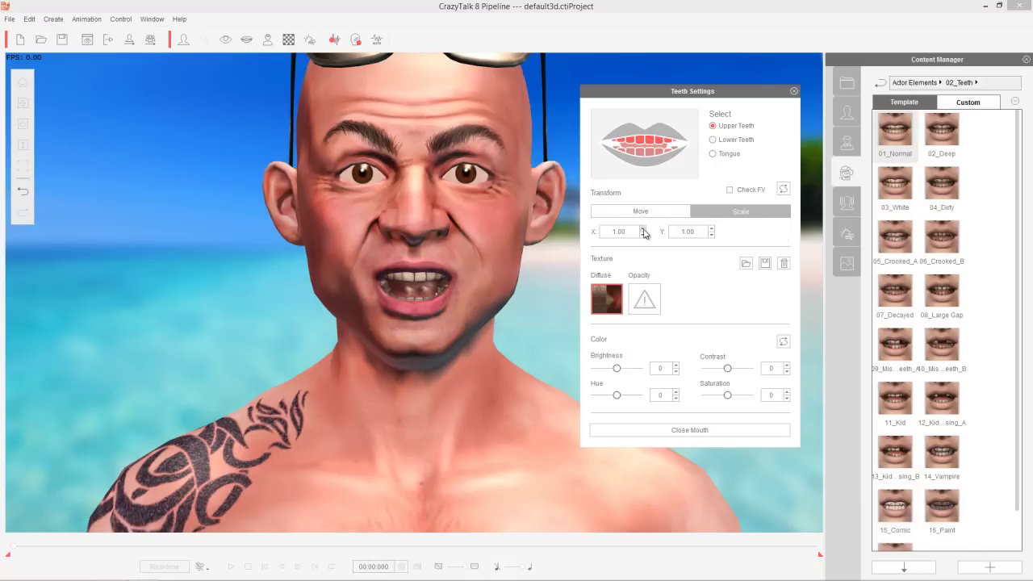
{"action": "left_click_drag", "start_coordinate": [644, 237], "coordinate": [644, 232]}
{"action": "left_click_drag", "start_coordinate": [711, 230], "coordinate": [711, 235]}
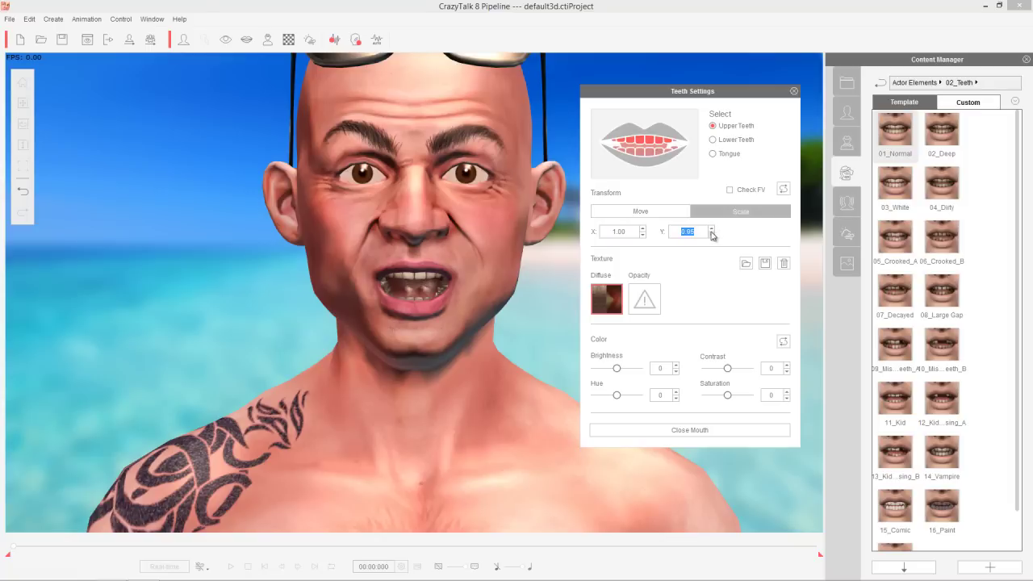
{"action": "left_click", "coordinate": [713, 230]}
- Turn on the FV mouth check and try moving the upper teeth to a Z offset of -0.07
{"action": "left_click", "coordinate": [729, 191]}
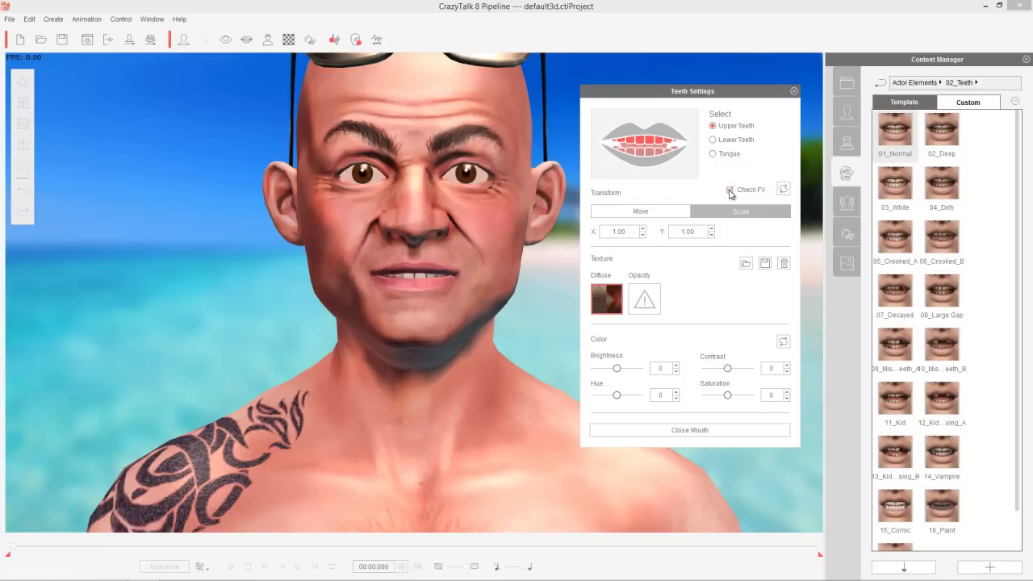
{"action": "left_click", "coordinate": [674, 215]}
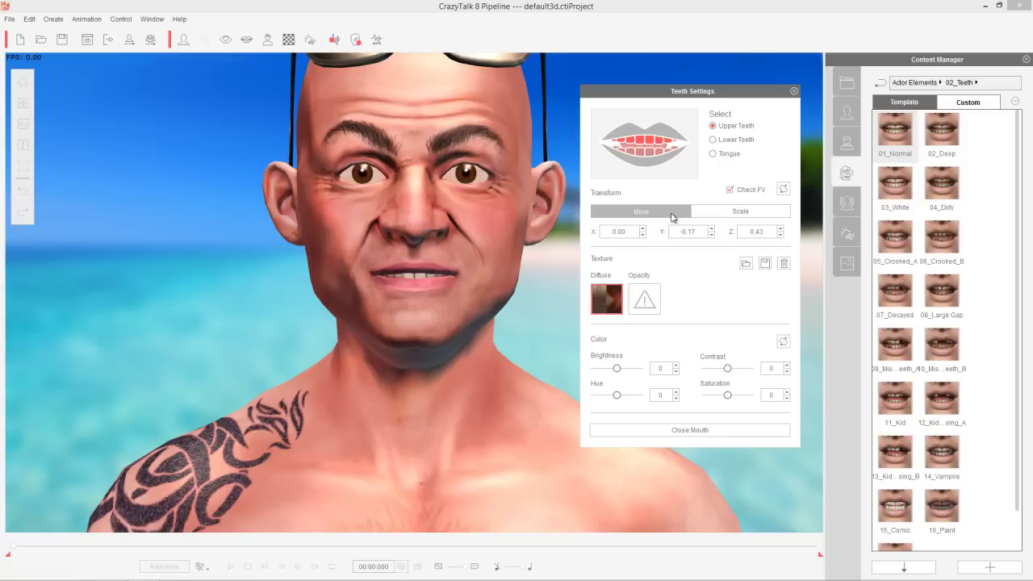
{"action": "left_click", "coordinate": [781, 236]}
{"action": "left_click", "coordinate": [781, 236]}
{"action": "left_click", "coordinate": [781, 236]}
{"action": "left_click", "coordinate": [781, 236]}
{"action": "left_click", "coordinate": [781, 235]}
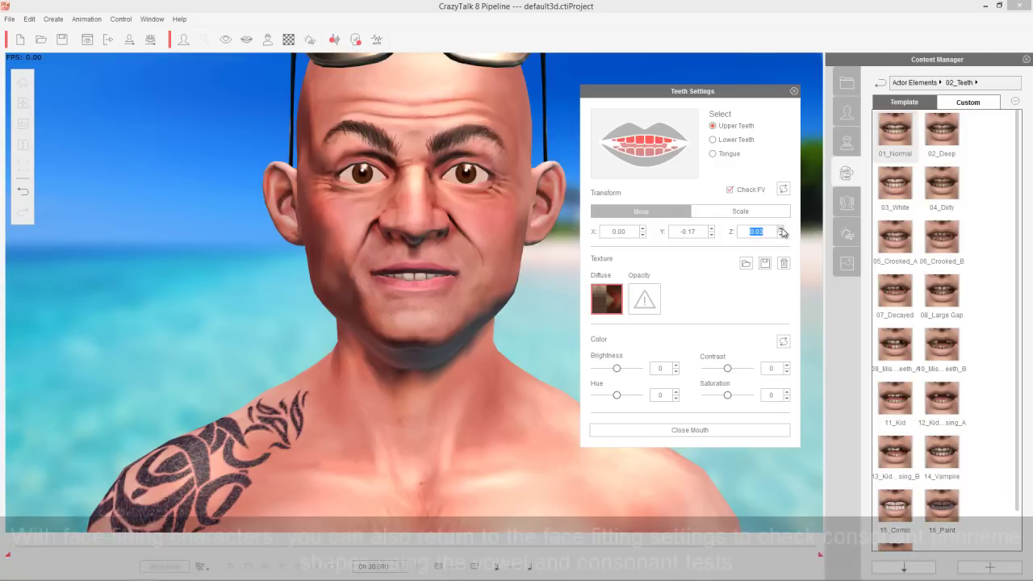
{"action": "left_click", "coordinate": [783, 237]}
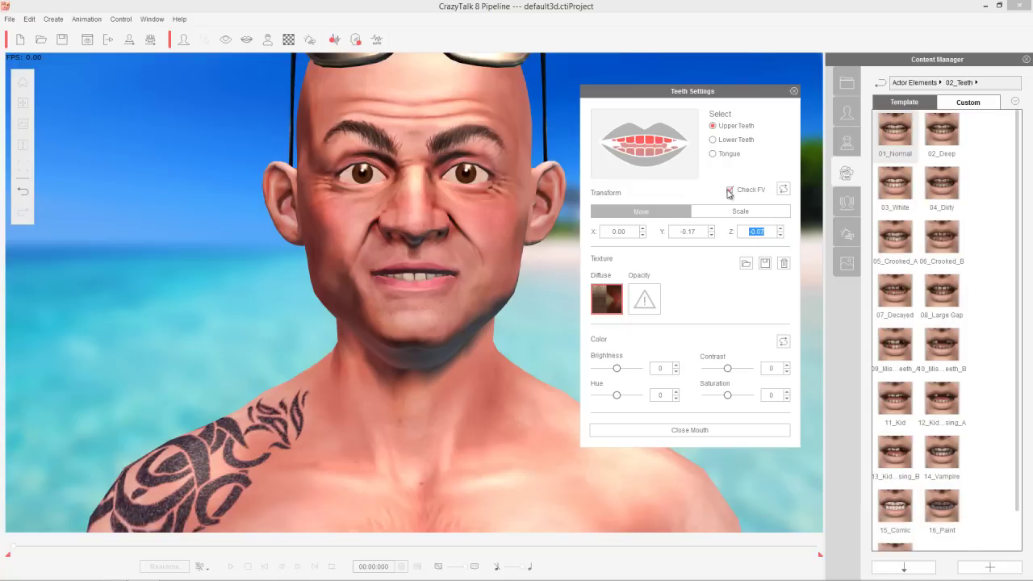
- Turn off the FV mouth check and reset the upper teeth's transform
{"action": "left_click", "coordinate": [730, 191]}
{"action": "left_click", "coordinate": [784, 190]}
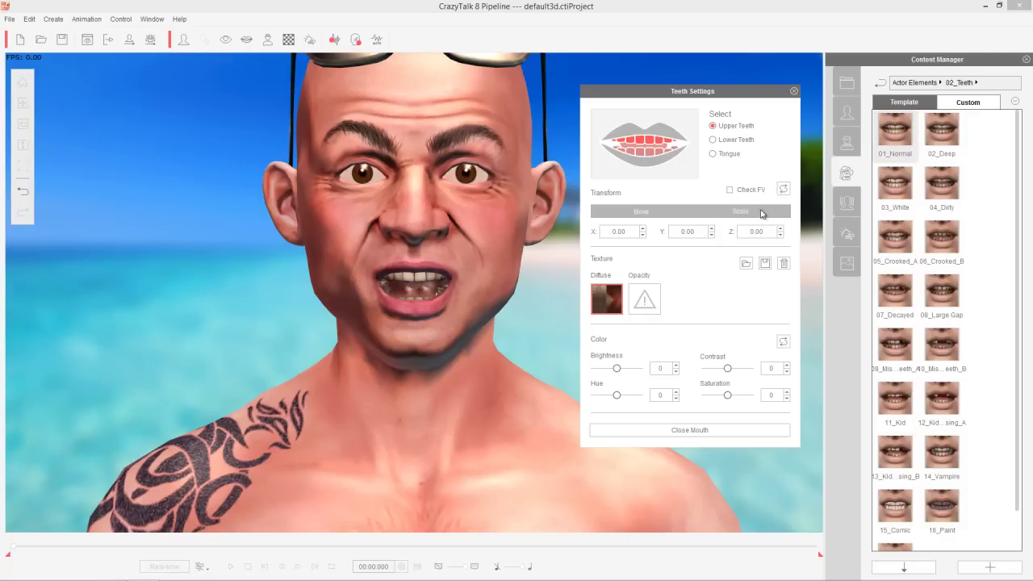
{"action": "left_click_drag", "start_coordinate": [619, 373], "coordinate": [617, 373]}
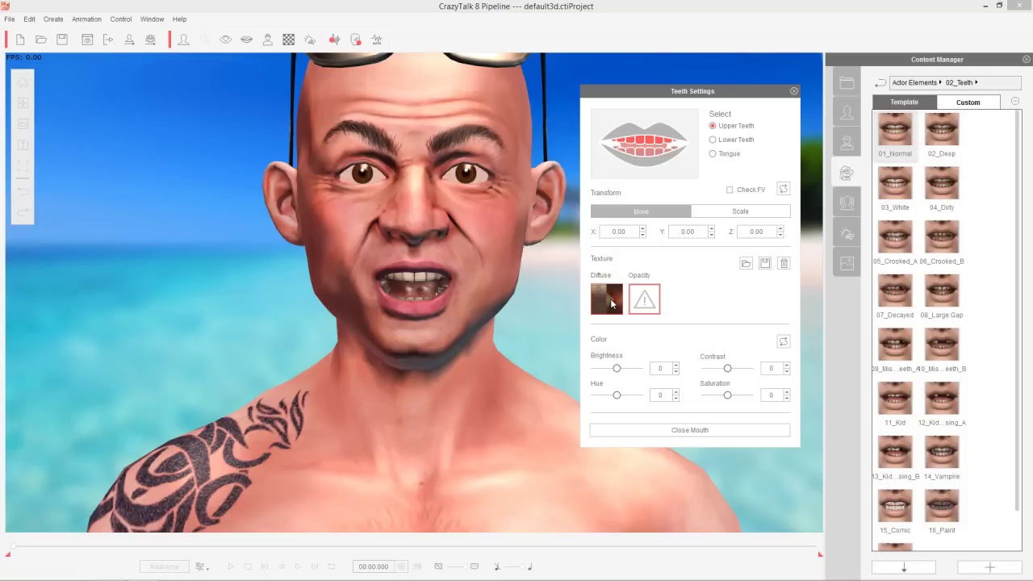
- Export the teeth's diffuse texture to the Desktop as a JPG named teeth 01
{"action": "left_click", "coordinate": [612, 304]}
{"action": "left_click", "coordinate": [766, 264]}
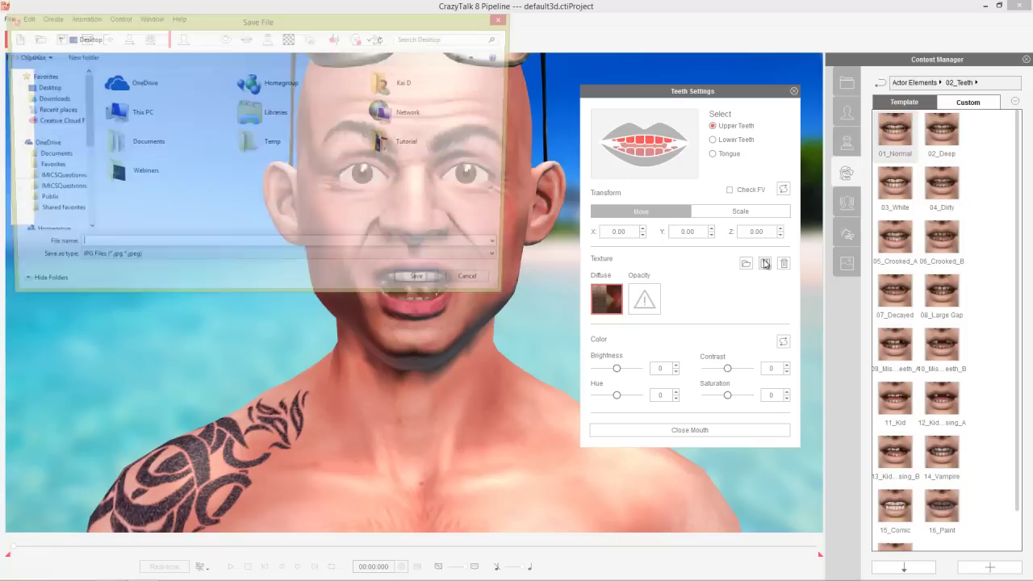
{"action": "type", "text": "t"}
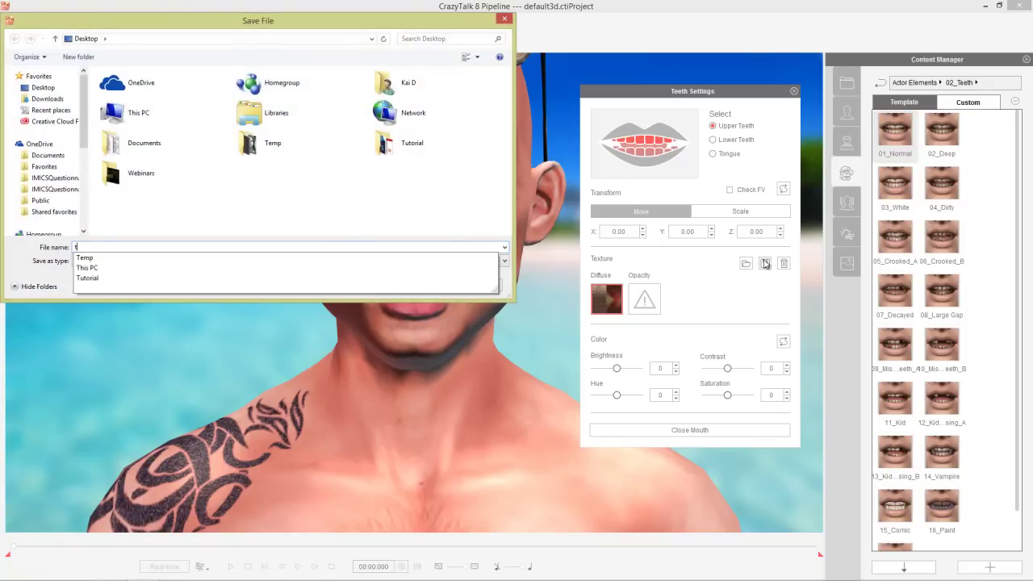
{"action": "type", "text": "eeth 01"}
{"action": "key", "text": "Return"}
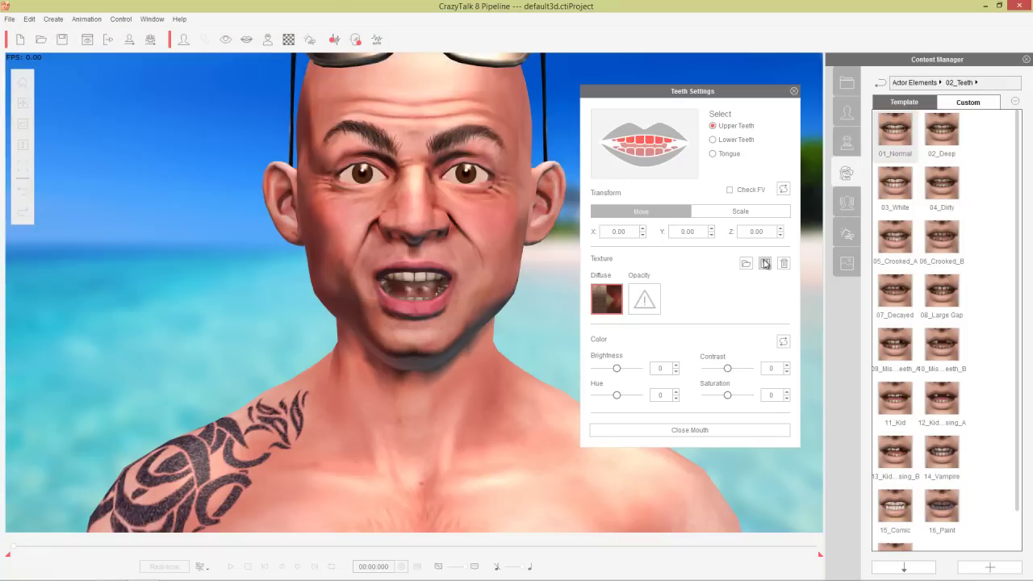
- Show the desktop and open the exported teeth 01 image in Photoshop
{"action": "key", "text": "super+d"}
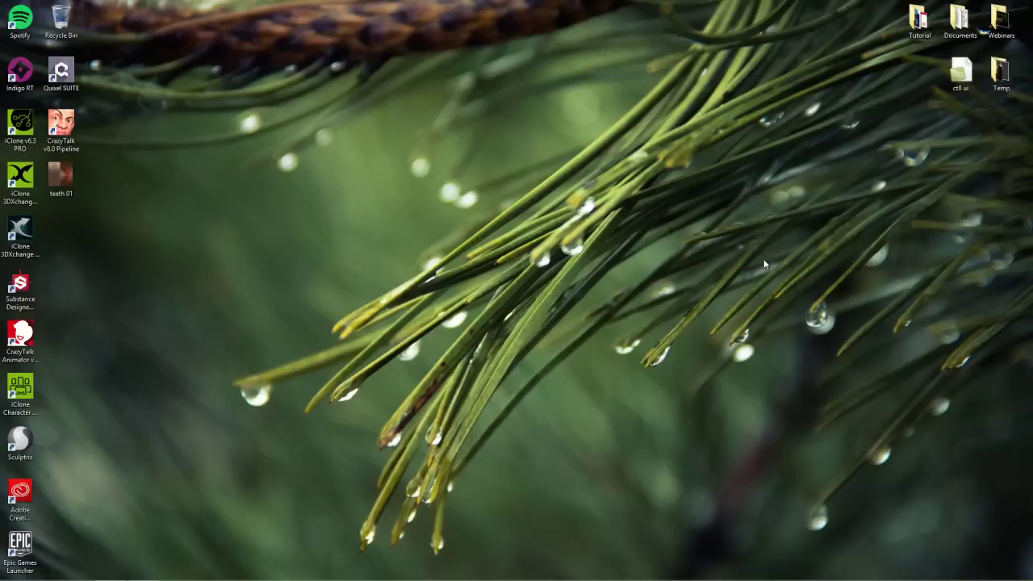
{"action": "right_click", "coordinate": [67, 178]}
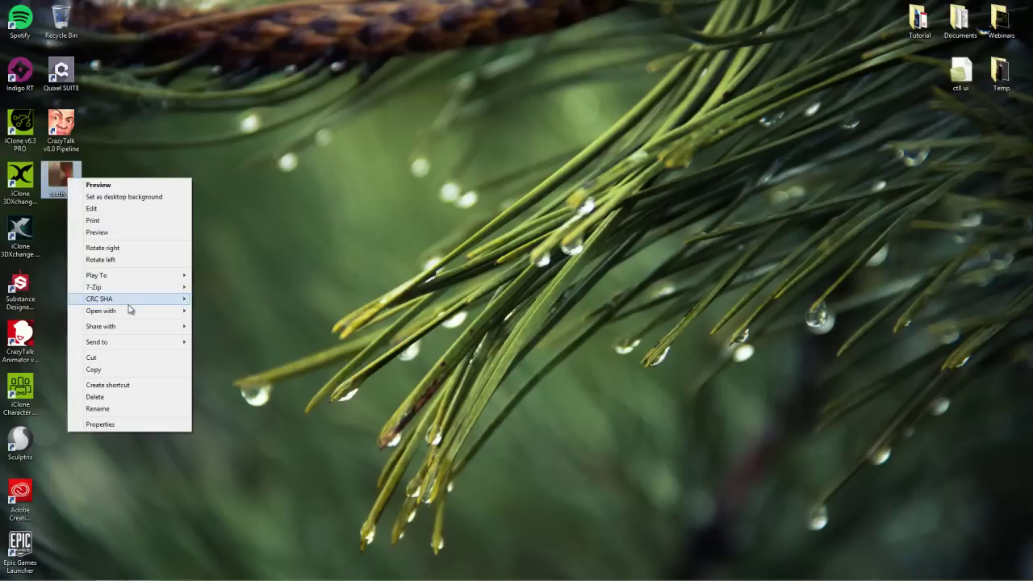
{"action": "mouse_move", "coordinate": [127, 315]}
{"action": "left_click", "coordinate": [230, 311]}
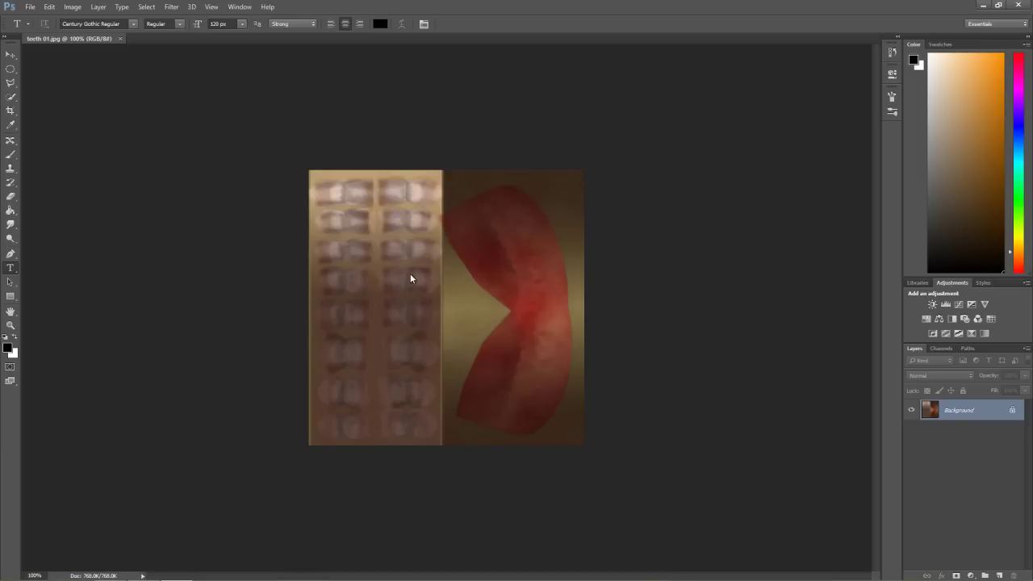
- Select the upper-left tooth of the texture with the Quick Selection tool, subtracting the gum area around it
{"action": "scroll", "coordinate": [410, 278], "scroll_direction": "up", "scroll_amount": 3, "text": "alt"}
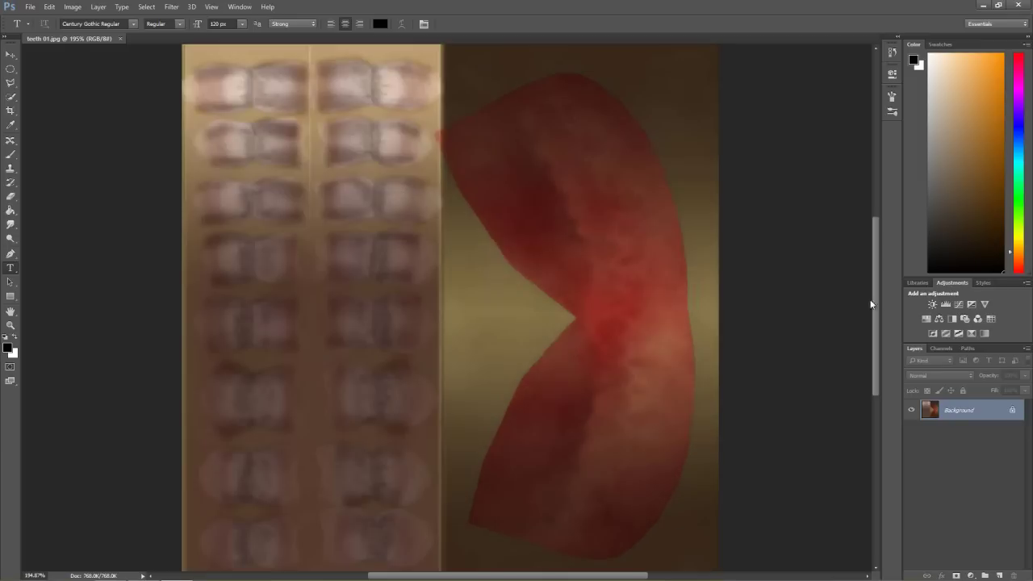
{"action": "mouse_move", "coordinate": [877, 298]}
{"action": "left_mouse_down"}
{"action": "mouse_move", "coordinate": [879, 315]}
{"action": "mouse_move", "coordinate": [878, 304]}
{"action": "left_mouse_up"}
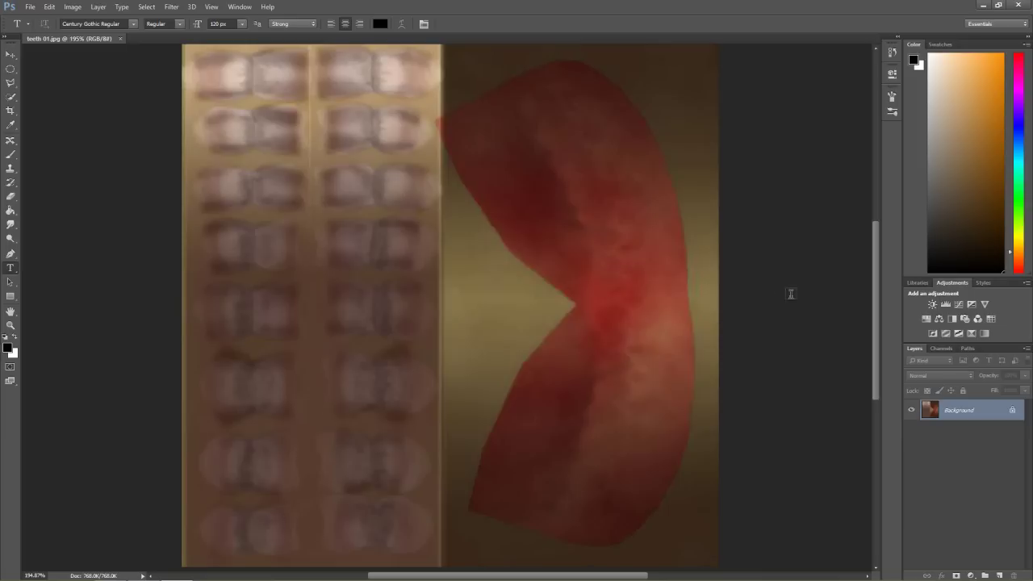
{"action": "left_click_drag", "start_coordinate": [879, 266], "coordinate": [878, 209]}
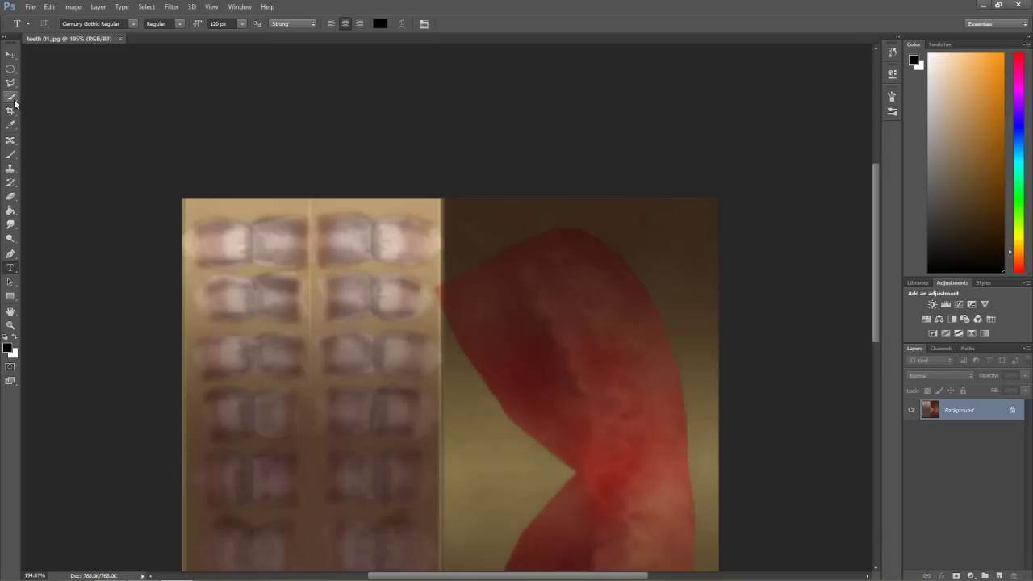
{"action": "left_click_drag", "start_coordinate": [10, 98], "coordinate": [48, 97]}
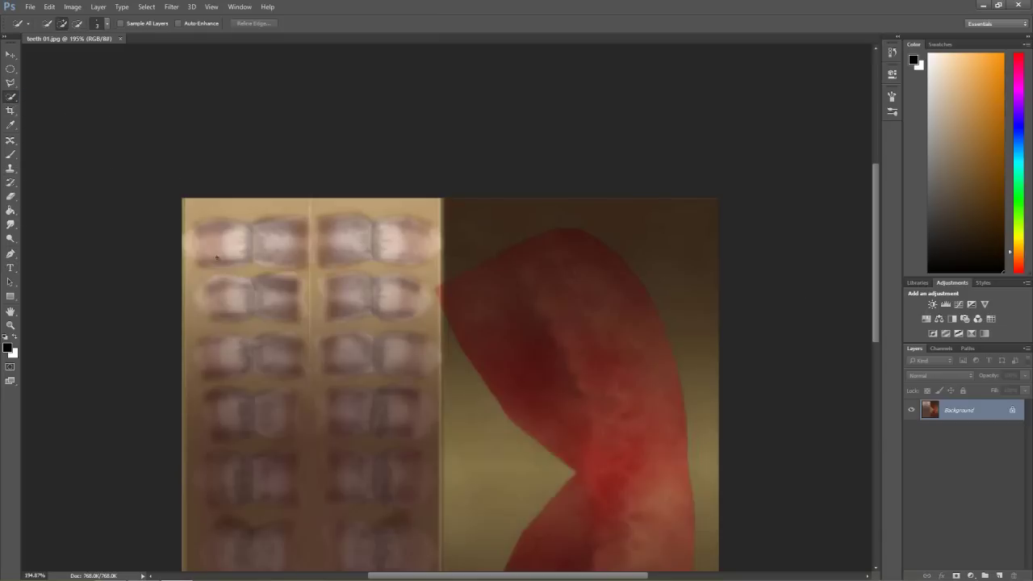
{"action": "scroll", "coordinate": [216, 257], "scroll_direction": "up", "scroll_amount": 5, "text": "alt"}
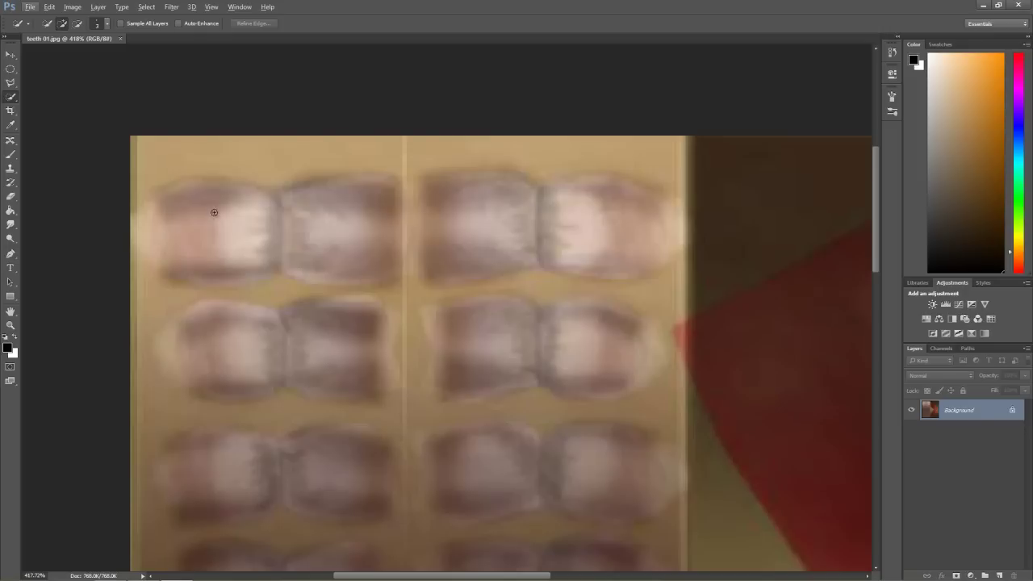
{"action": "mouse_move", "coordinate": [214, 212]}
{"action": "left_mouse_down"}
{"action": "mouse_move", "coordinate": [231, 201]}
{"action": "mouse_move", "coordinate": [350, 210]}
{"action": "mouse_move", "coordinate": [334, 242]}
{"action": "mouse_move", "coordinate": [202, 266]}
{"action": "mouse_move", "coordinate": [226, 269]}
{"action": "mouse_move", "coordinate": [210, 272]}
{"action": "mouse_move", "coordinate": [223, 261]}
{"action": "left_mouse_up"}
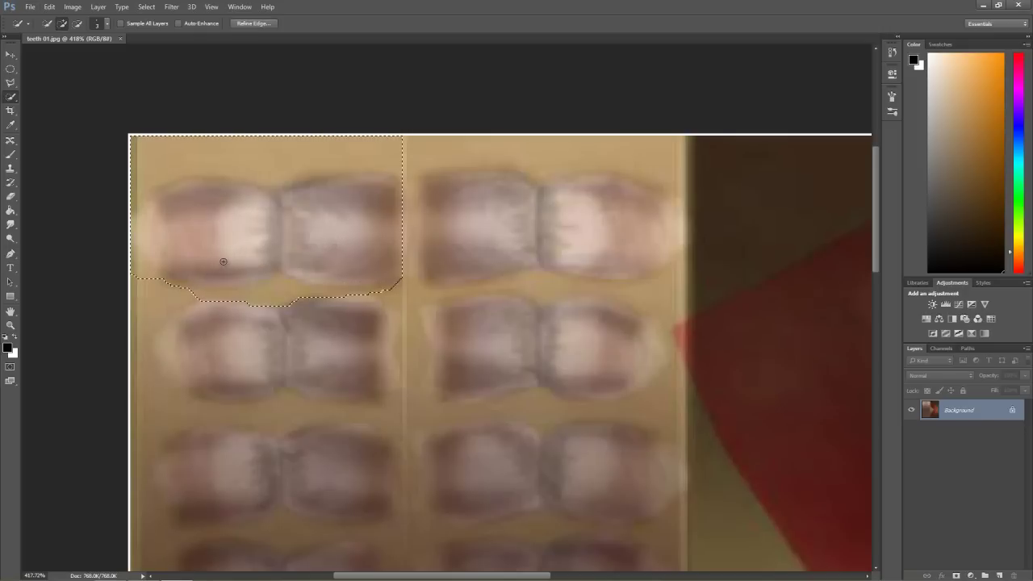
{"action": "key", "text": "alt"}
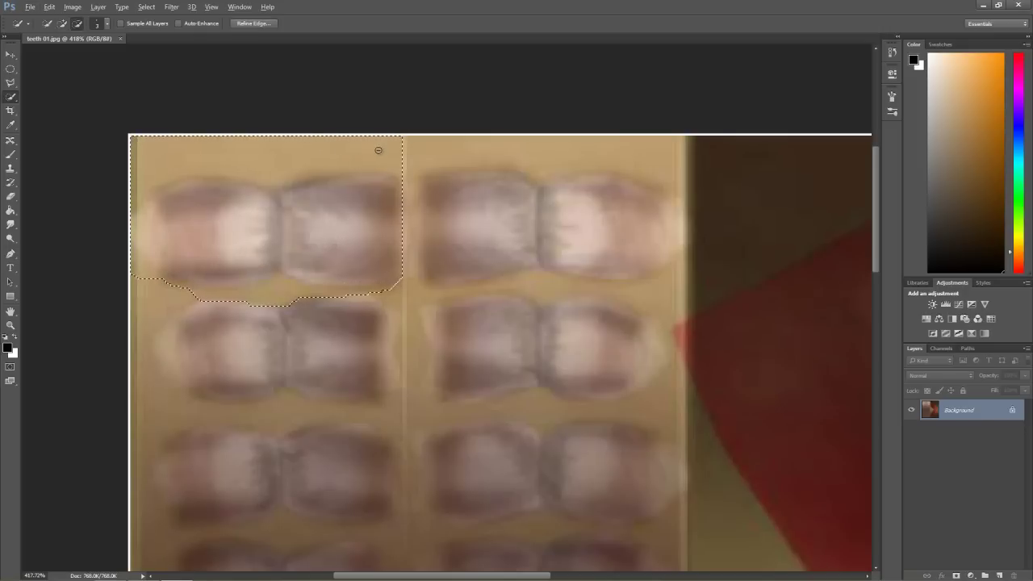
{"action": "mouse_move", "coordinate": [378, 150]}
{"action": "left_mouse_down", "text": "alt"}
{"action": "mouse_move", "coordinate": [156, 160]}
{"action": "mouse_move", "coordinate": [139, 190]}
{"action": "mouse_move", "coordinate": [134, 268]}
{"action": "mouse_move", "coordinate": [212, 297]}
{"action": "mouse_move", "coordinate": [390, 292]}
{"action": "mouse_move", "coordinate": [225, 299]}
{"action": "mouse_move", "coordinate": [154, 276]}
{"action": "mouse_move", "coordinate": [176, 294]}
{"action": "mouse_move", "coordinate": [186, 263]}
{"action": "mouse_move", "coordinate": [166, 224]}
{"action": "left_mouse_up", "text": "alt"}
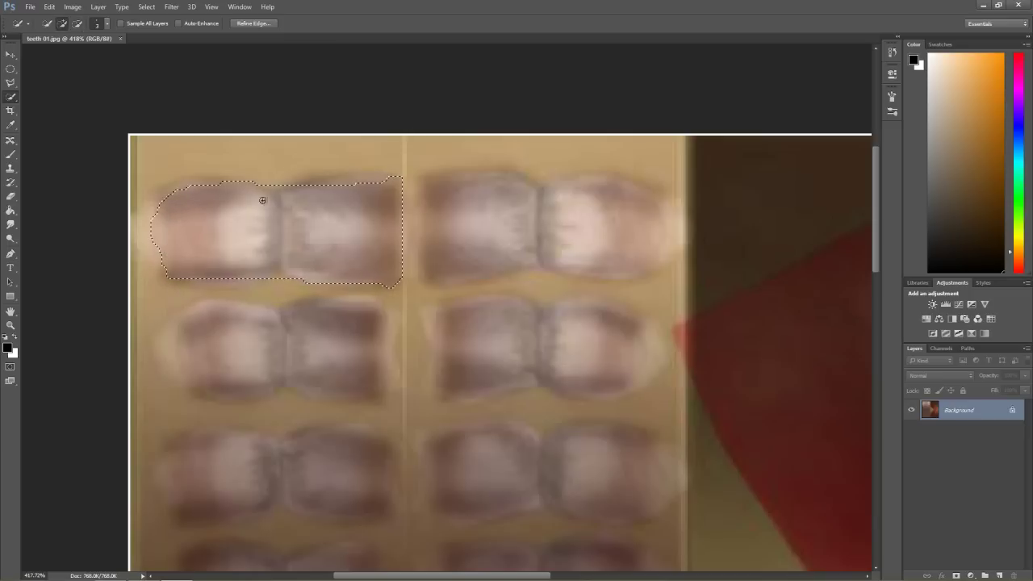
- Set the foreground colour to yellow ffde45 and paint the whole selected tooth with the Brush tool
{"action": "left_click", "coordinate": [10, 154]}
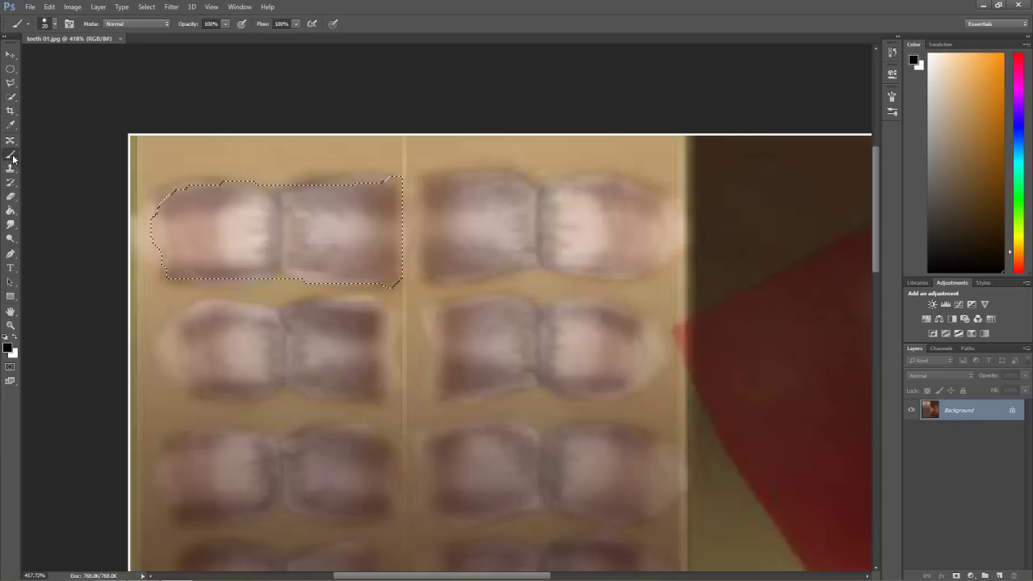
{"action": "left_click", "coordinate": [8, 347]}
{"action": "left_click", "coordinate": [482, 147]}
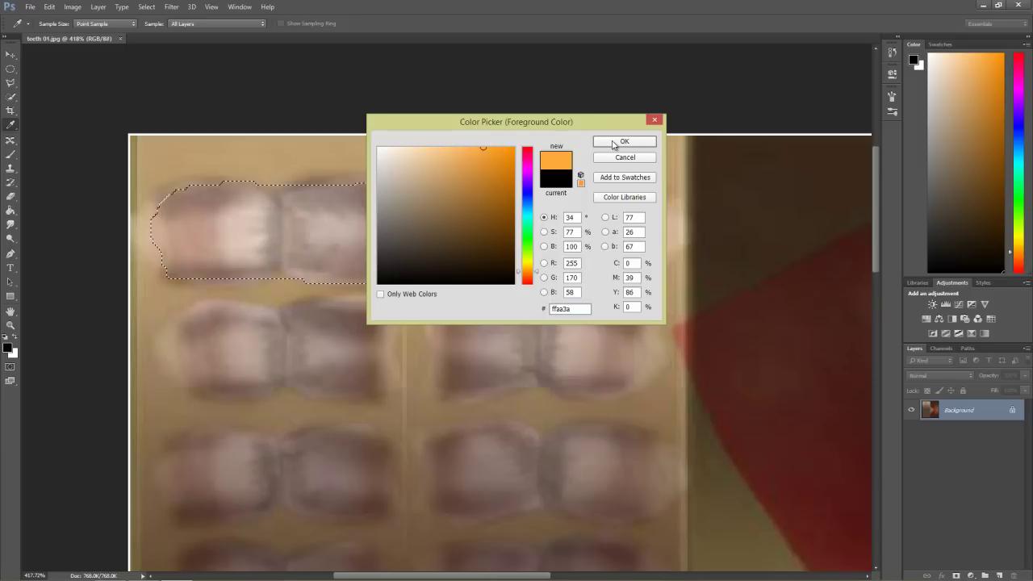
{"action": "left_click_drag", "start_coordinate": [483, 165], "coordinate": [478, 136]}
{"action": "left_click_drag", "start_coordinate": [529, 271], "coordinate": [529, 267]}
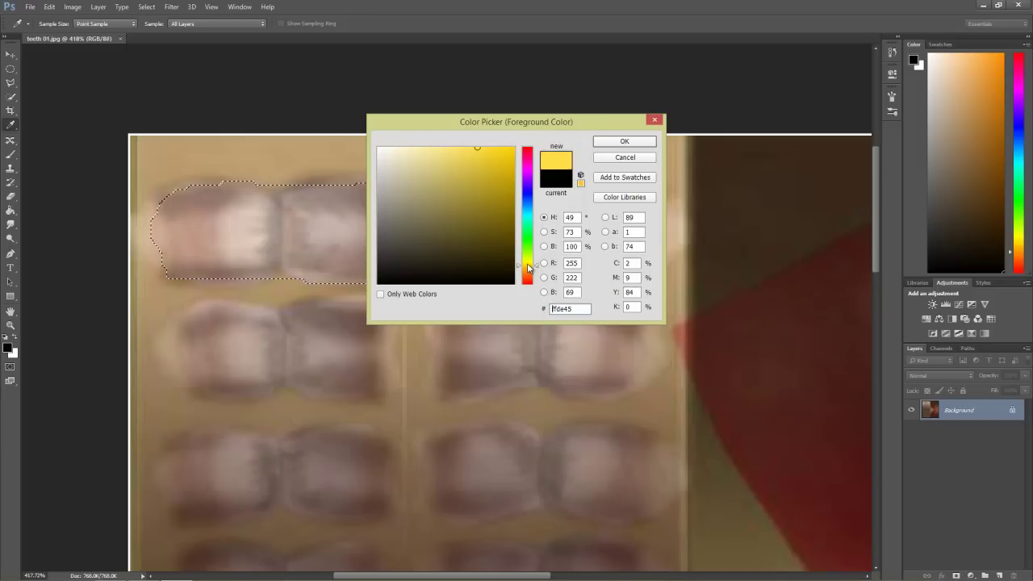
{"action": "left_click", "coordinate": [624, 143]}
{"action": "key", "text": "b"}
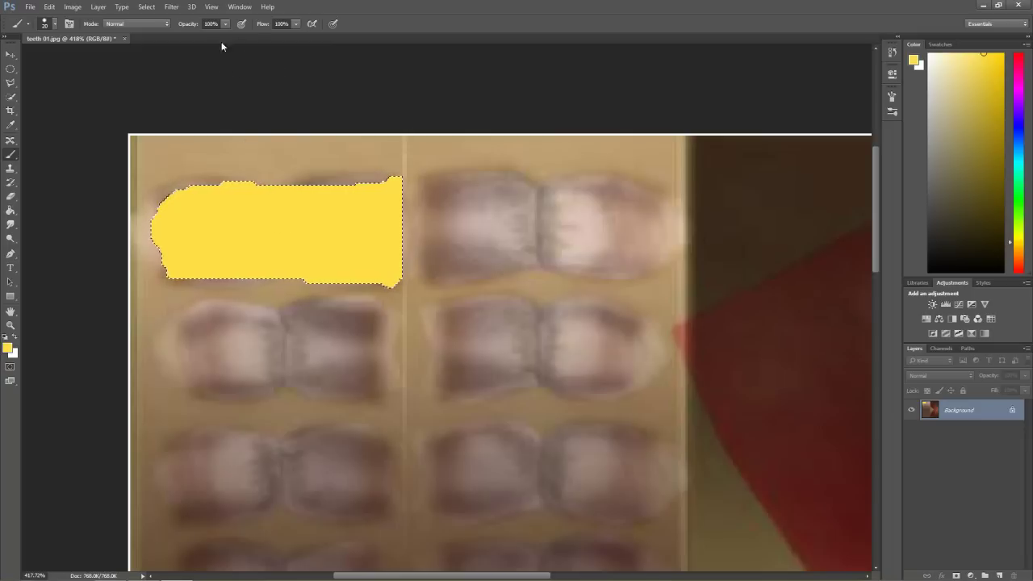
- Apply a light Add Noise filter with uniform distribution to the yellow tooth
{"action": "left_click", "coordinate": [172, 8]}
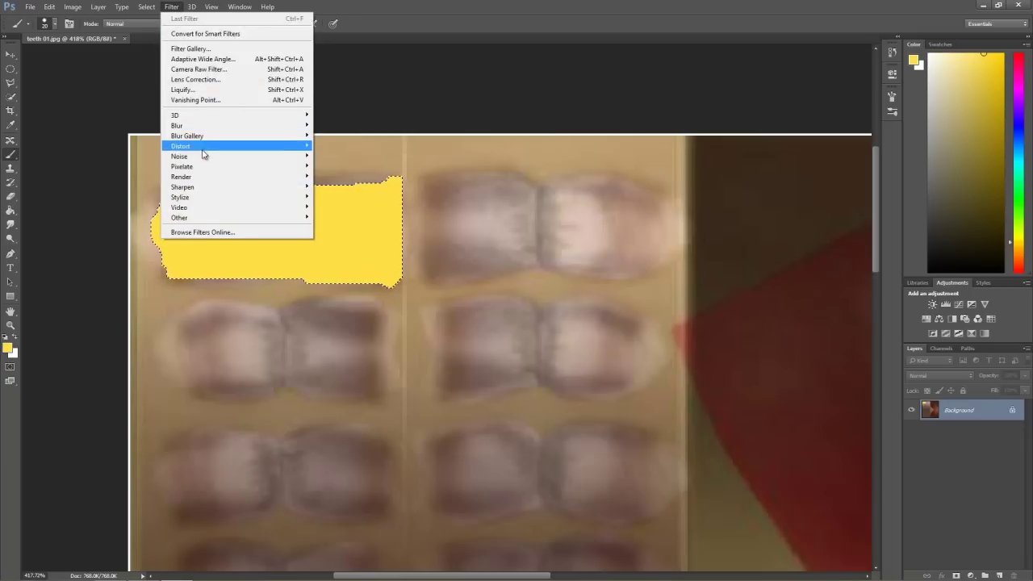
{"action": "mouse_move", "coordinate": [204, 160]}
{"action": "left_click", "coordinate": [339, 156]}
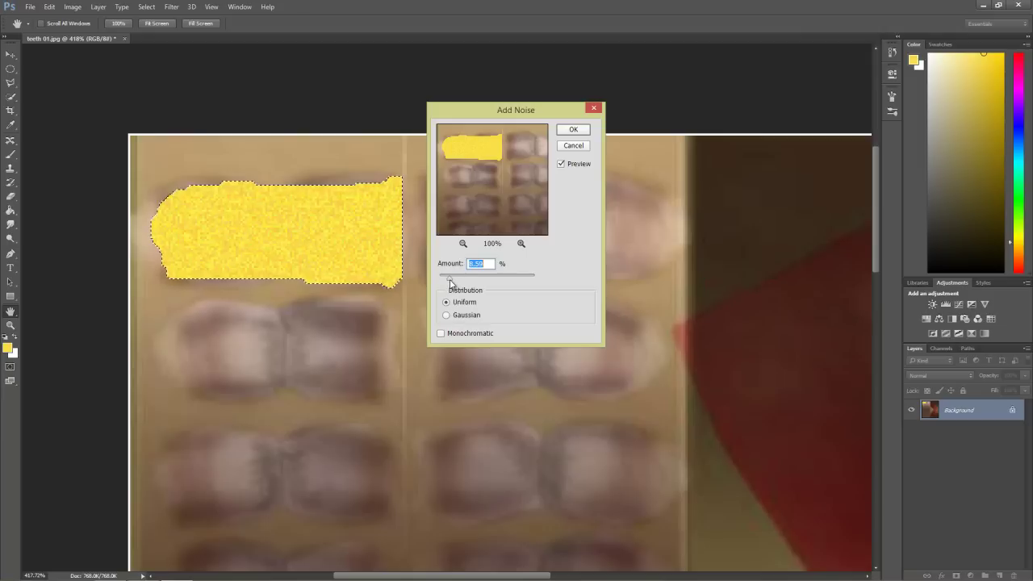
{"action": "left_click_drag", "start_coordinate": [447, 281], "coordinate": [443, 285]}
{"action": "left_click", "coordinate": [572, 130]}
- Apply a Motion Blur with an angle of 4° and a distance of 12 pixels to the yellow tooth
{"action": "left_click", "coordinate": [171, 7]}
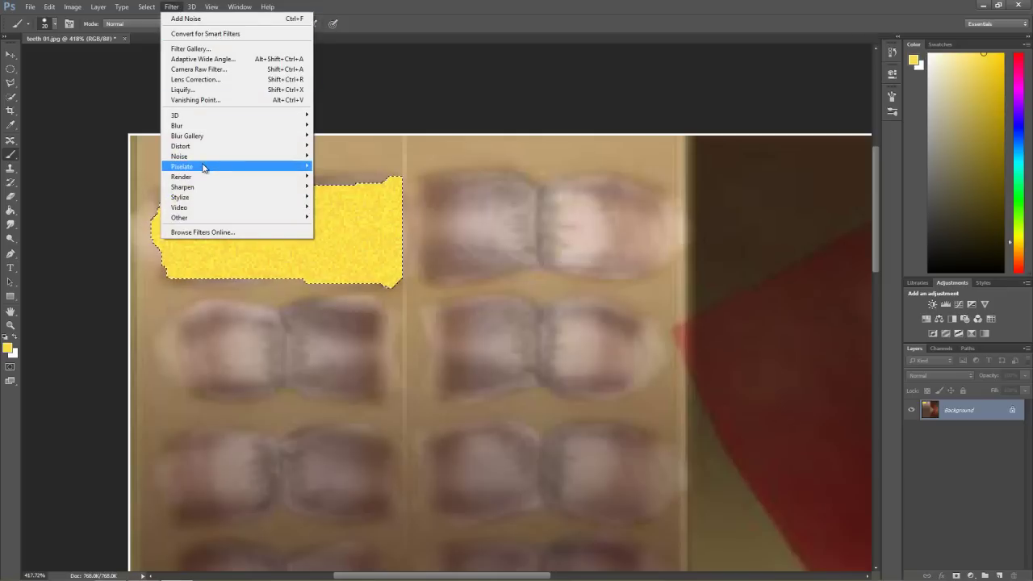
{"action": "mouse_move", "coordinate": [208, 128]}
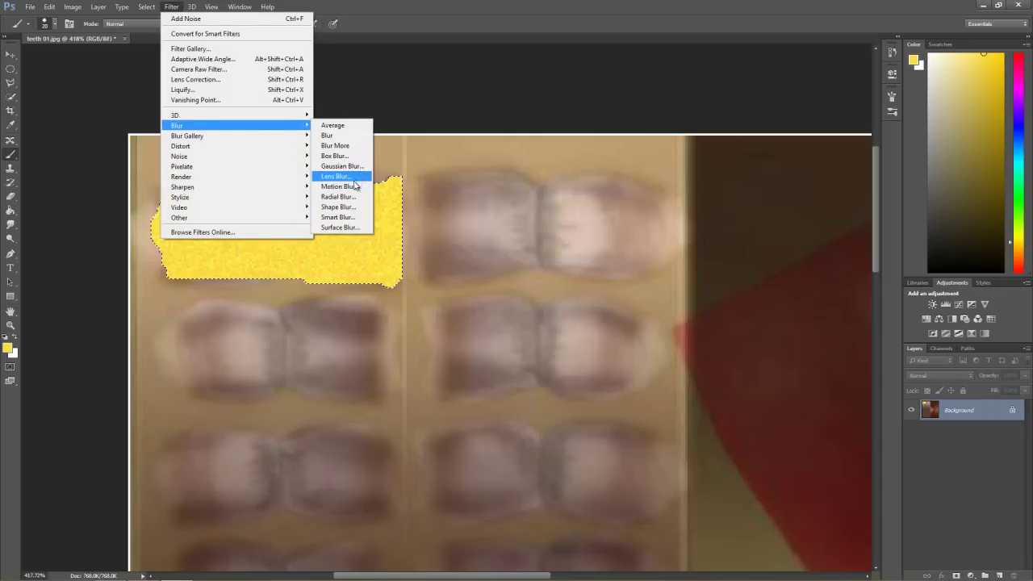
{"action": "left_click", "coordinate": [339, 186]}
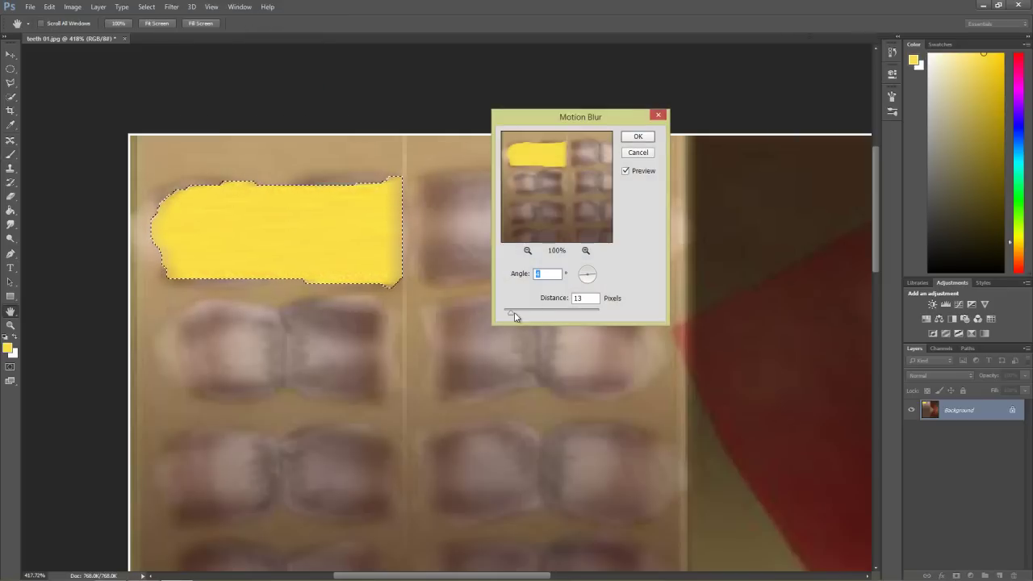
{"action": "left_click_drag", "start_coordinate": [512, 317], "coordinate": [507, 317]}
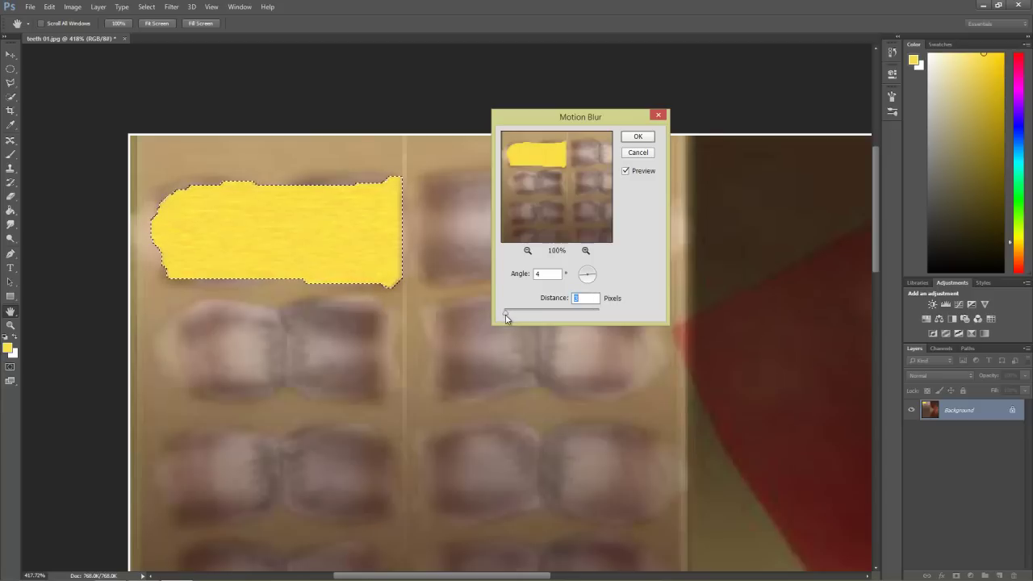
{"action": "type", "text": "4"}
{"action": "mouse_move", "coordinate": [507, 318]}
{"action": "left_mouse_down"}
{"action": "mouse_move", "coordinate": [568, 318]}
{"action": "mouse_move", "coordinate": [509, 319]}
{"action": "left_mouse_up"}
{"action": "left_click_drag", "start_coordinate": [504, 314], "coordinate": [510, 317]}
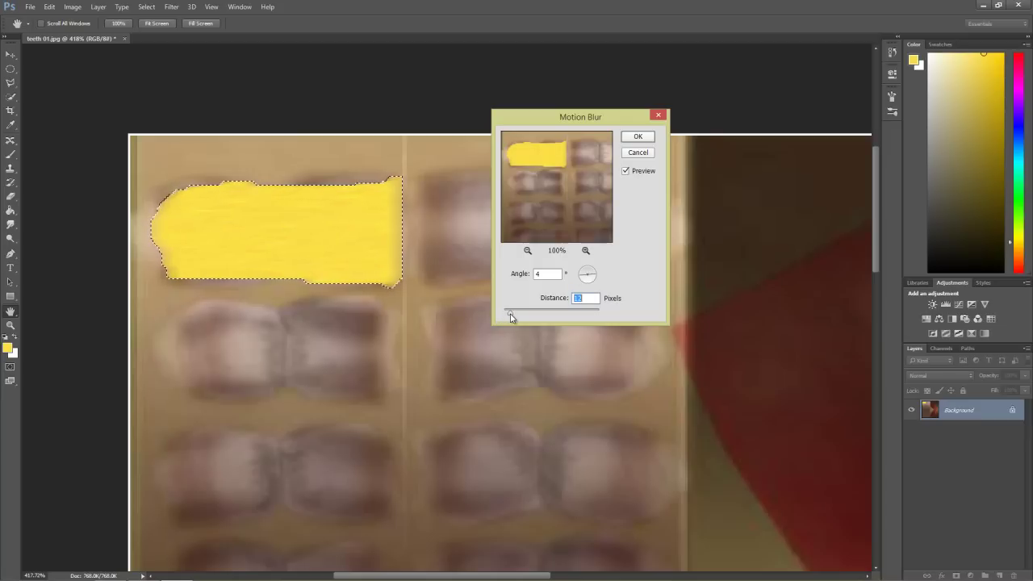
{"action": "left_click", "coordinate": [643, 138]}
- Save the edited texture to the Desktop as a new JPEG named teeth 02, accepting the JPEG options
{"action": "left_click", "coordinate": [30, 6]}
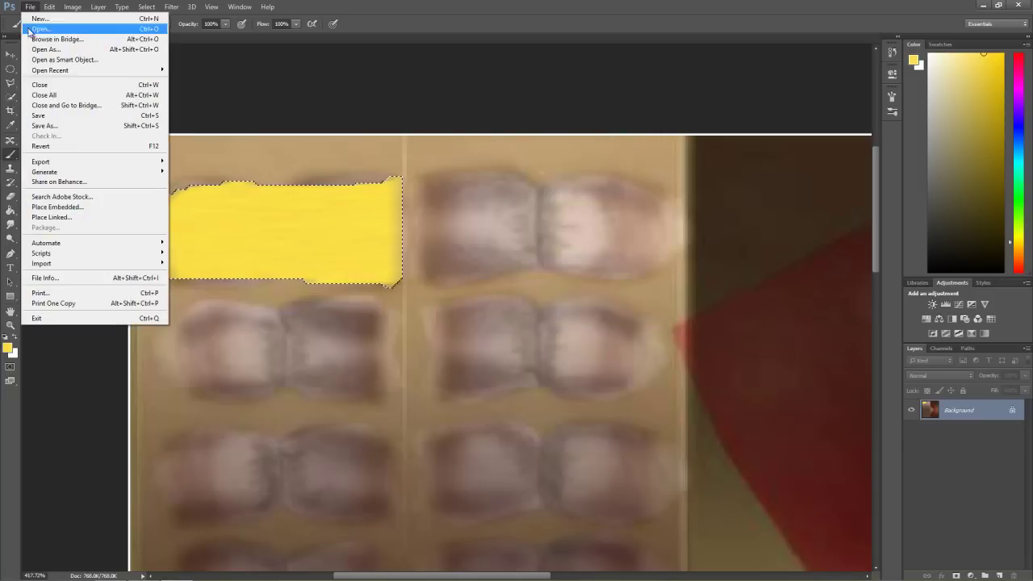
{"action": "left_click", "coordinate": [64, 128]}
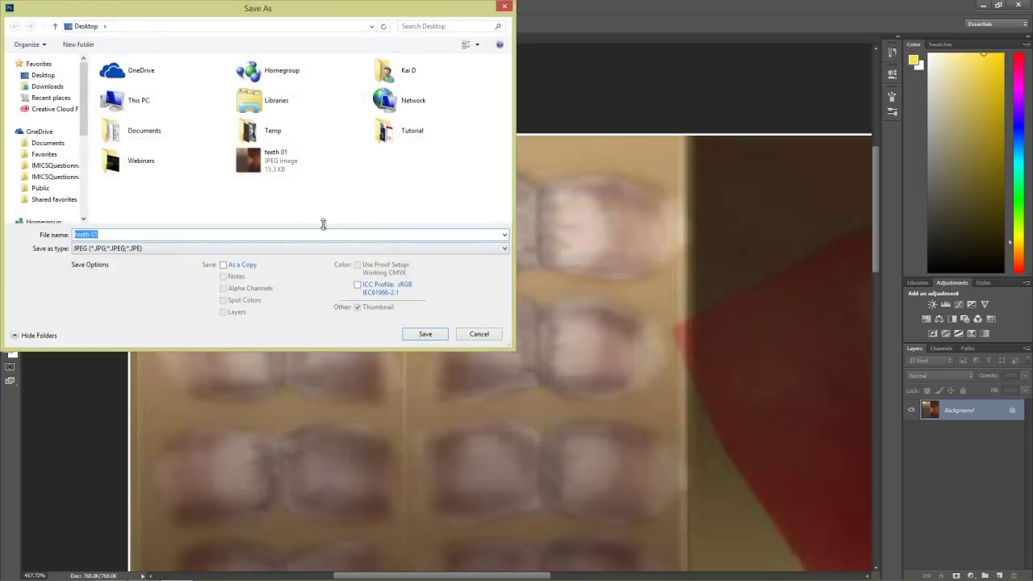
{"action": "left_click", "coordinate": [134, 232]}
{"action": "type", "text": "2"}
{"action": "left_click", "coordinate": [424, 333]}
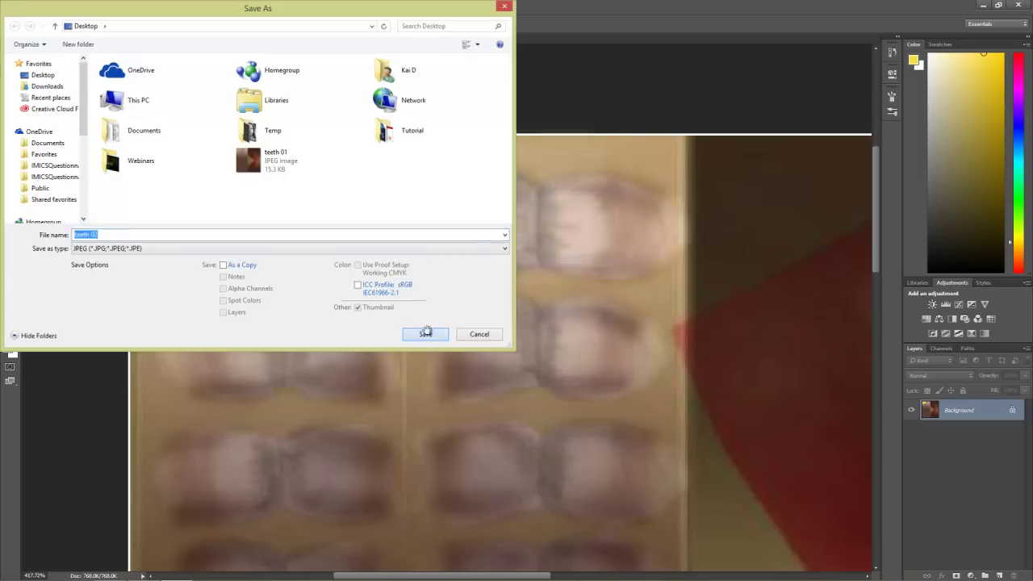
{"action": "left_click", "coordinate": [579, 156]}
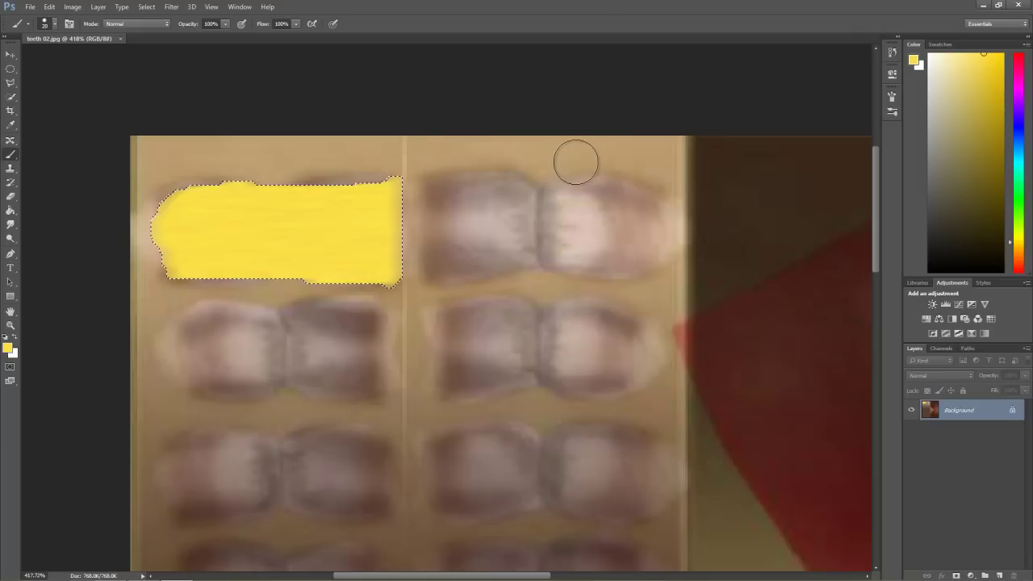
- Switch to CrazyTalk 8 and load teeth 02 from the Desktop as the upper teeth's diffuse texture
{"action": "key", "text": "alt+Tab"}
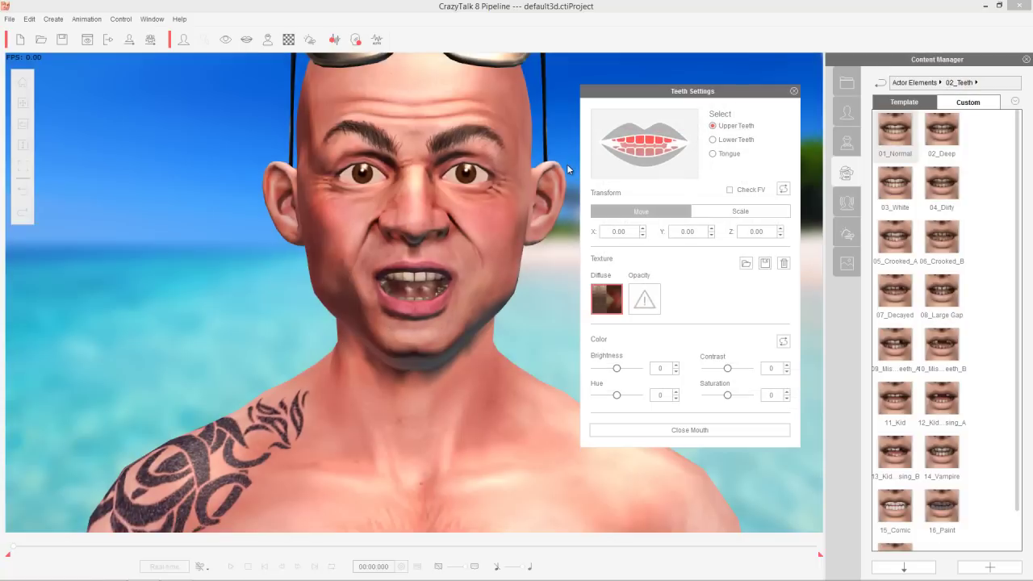
{"action": "double_click", "coordinate": [604, 303]}
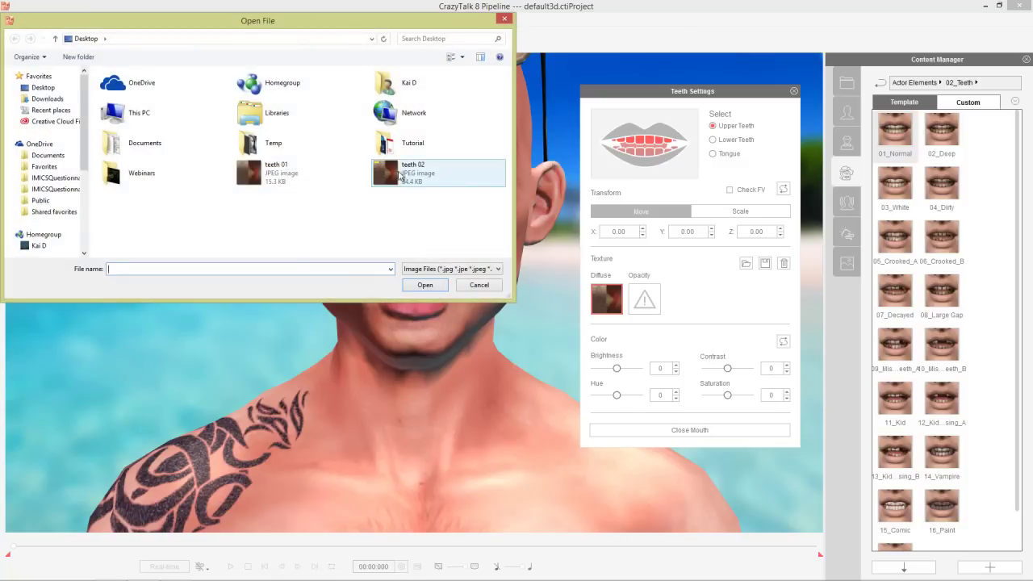
{"action": "double_click", "coordinate": [412, 175]}
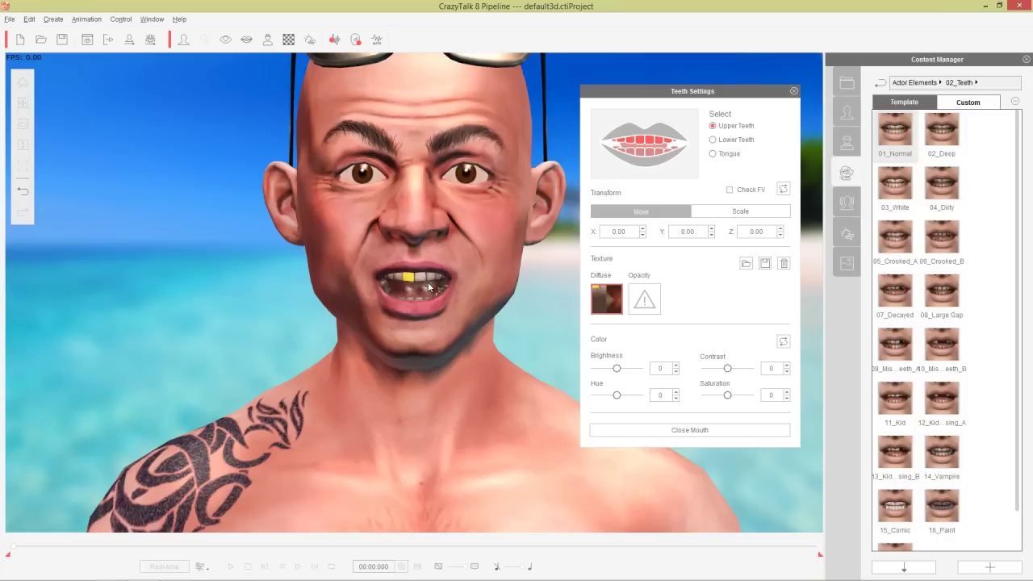
- Switch to Photoshop, add a new layer above the teeth texture, and set the foreground colour to white ffffff for the Paint Bucket
{"action": "key", "text": "alt+Tab"}
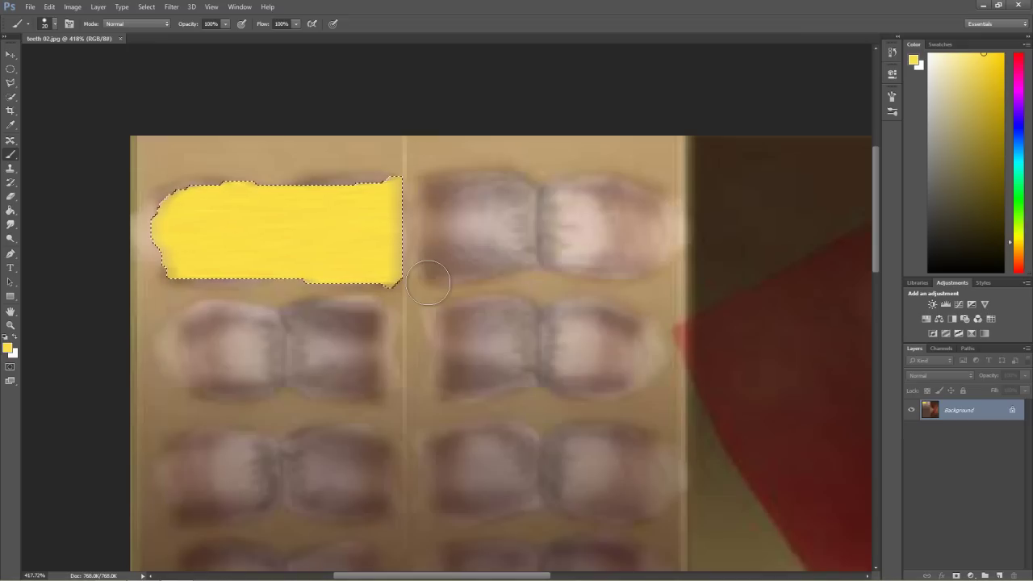
{"action": "scroll", "coordinate": [471, 287], "scroll_direction": "down", "scroll_amount": 3, "text": "alt"}
{"action": "scroll", "coordinate": [472, 288], "scroll_direction": "down", "scroll_amount": 1, "text": "alt"}
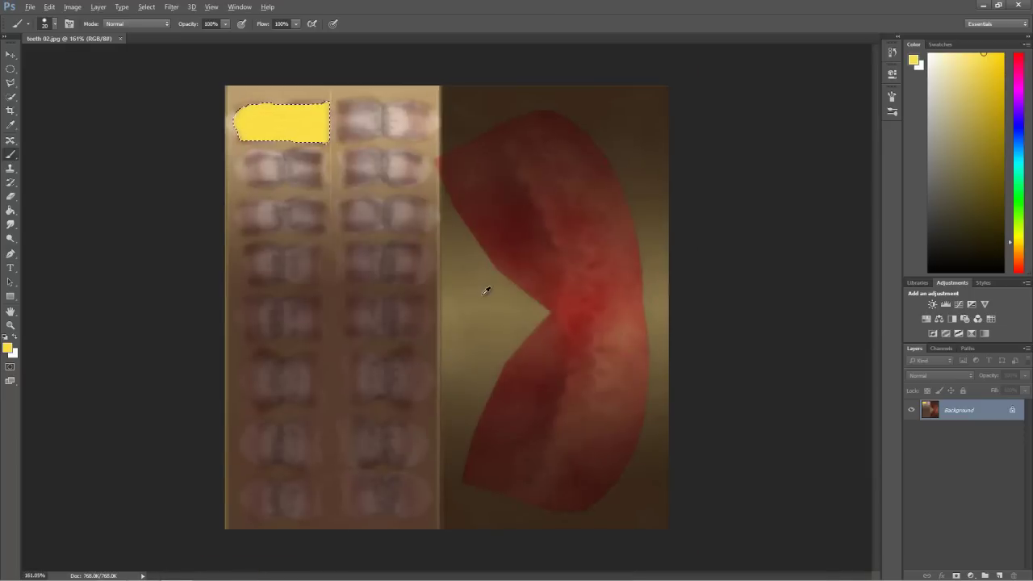
{"action": "left_click", "coordinate": [1001, 576]}
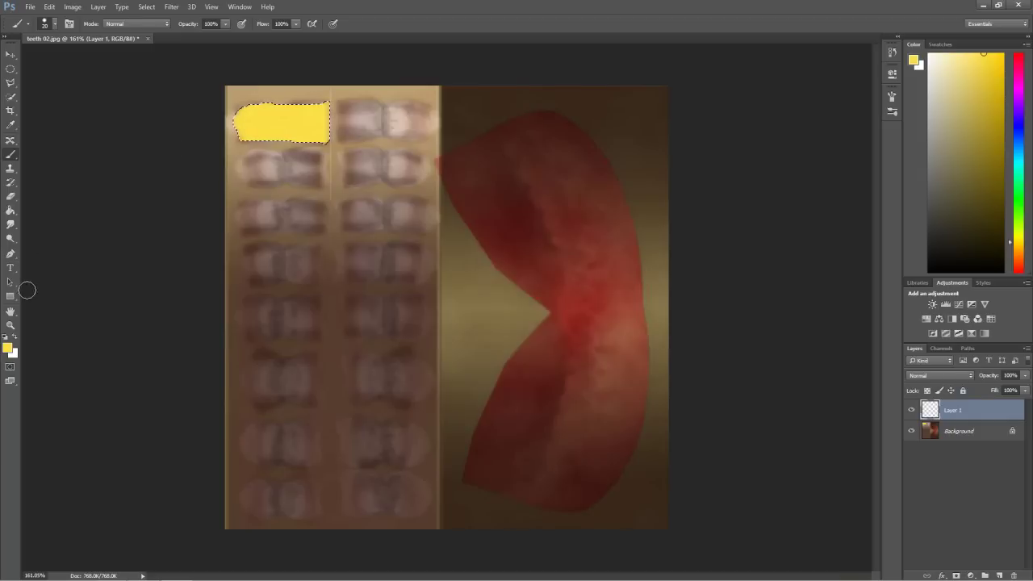
{"action": "left_click", "coordinate": [13, 212]}
{"action": "left_click", "coordinate": [8, 347]}
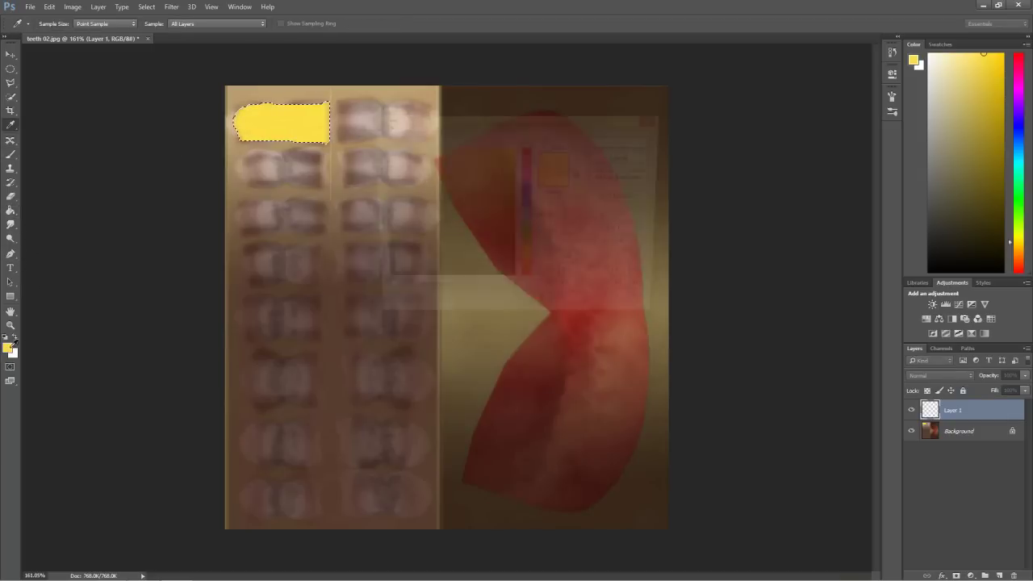
{"action": "left_click_drag", "start_coordinate": [440, 230], "coordinate": [334, 99]}
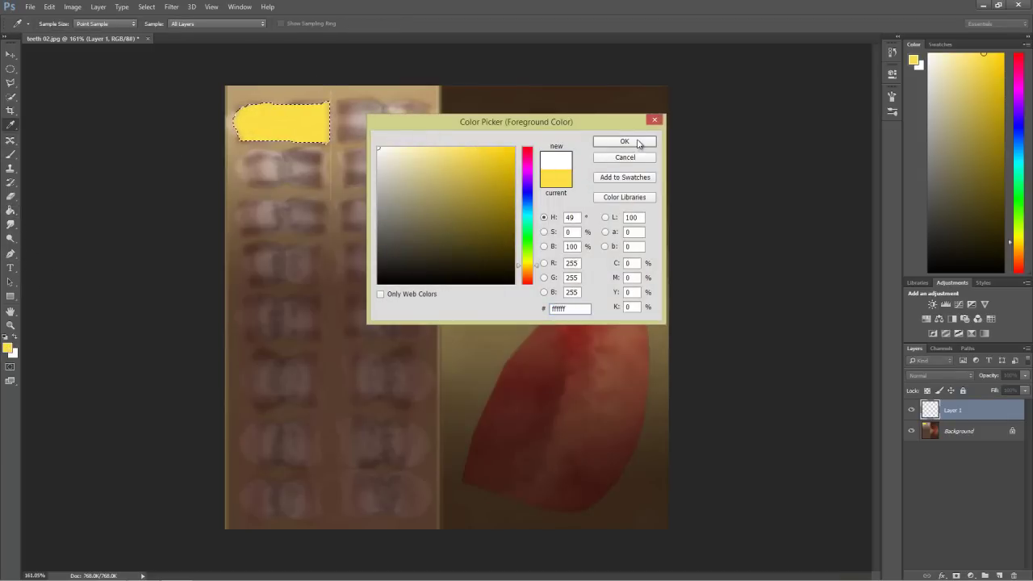
{"action": "left_click", "coordinate": [625, 141]}
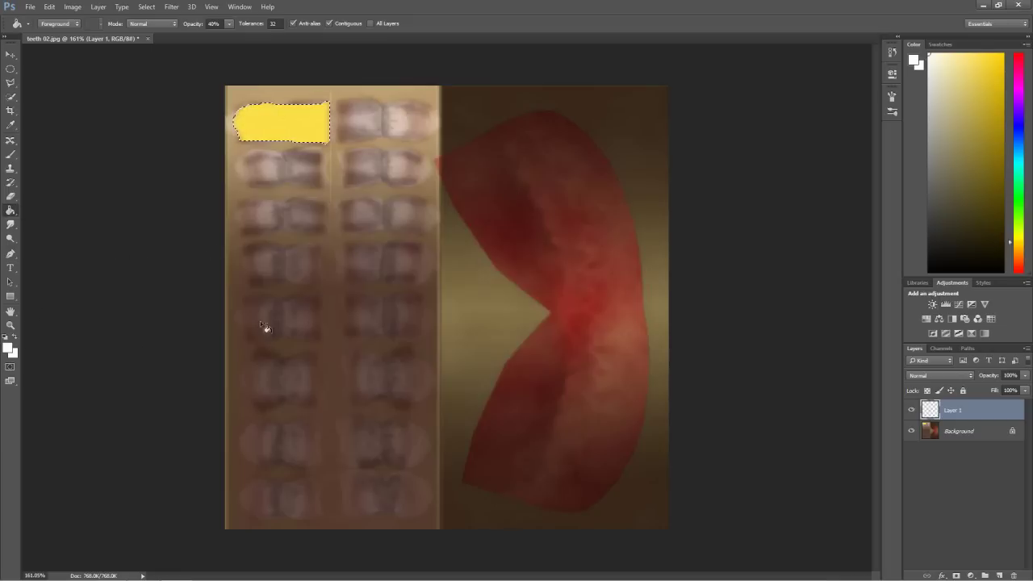
- Fill the whole new layer with white using the Paint Bucket at 100% opacity, and reduce the layer's opacity to 34%
{"action": "left_click", "coordinate": [451, 214]}
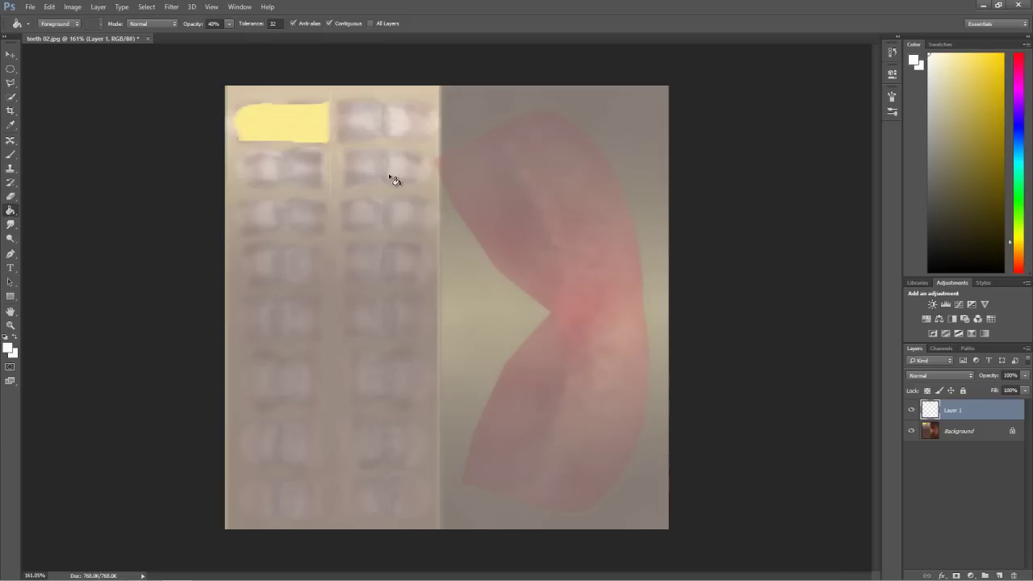
{"action": "key", "text": "ctrl+z"}
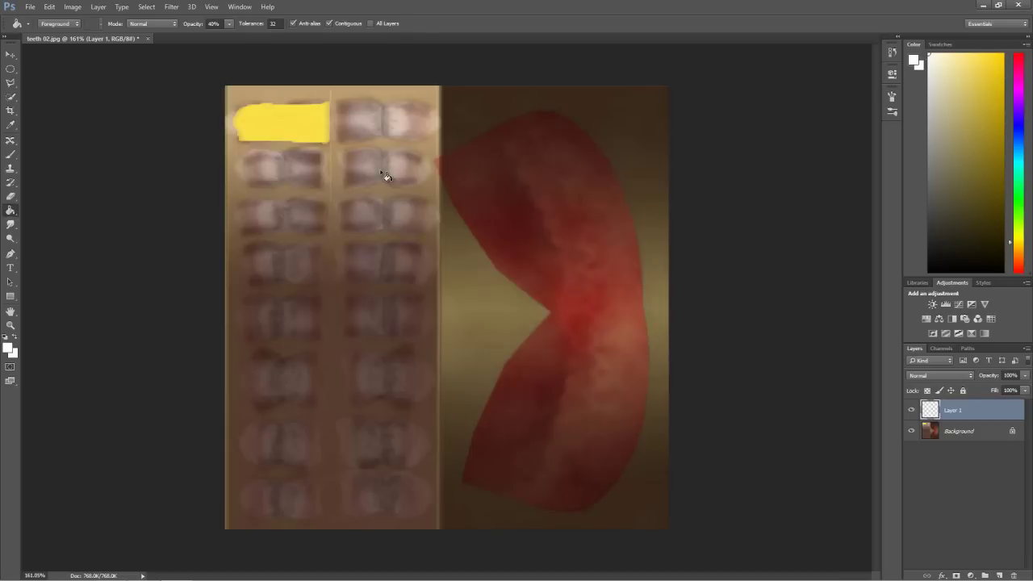
{"action": "left_click", "coordinate": [230, 26]}
{"action": "left_click_drag", "start_coordinate": [230, 35], "coordinate": [289, 44]}
{"action": "left_click", "coordinate": [470, 206]}
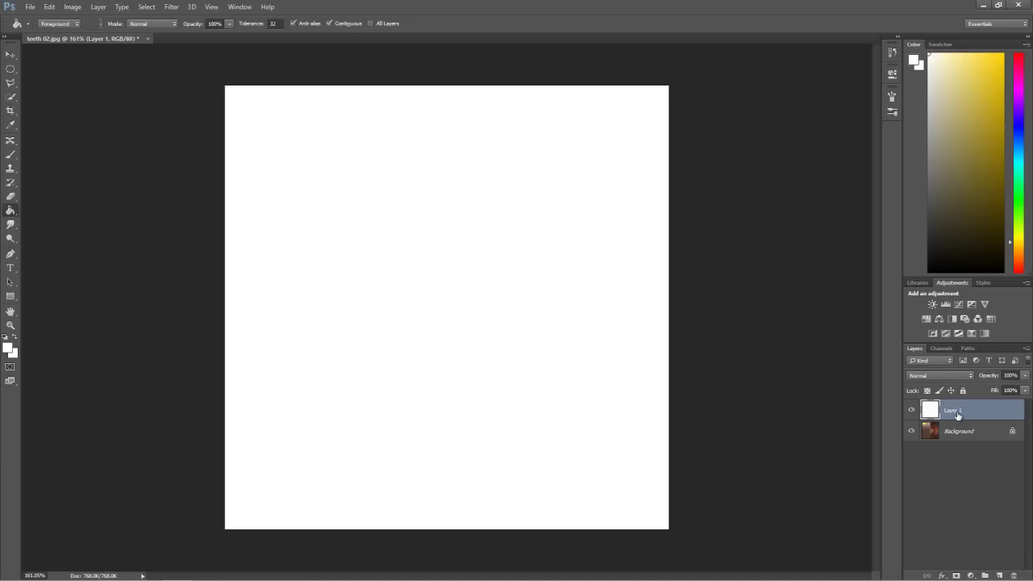
{"action": "left_click", "coordinate": [1026, 377]}
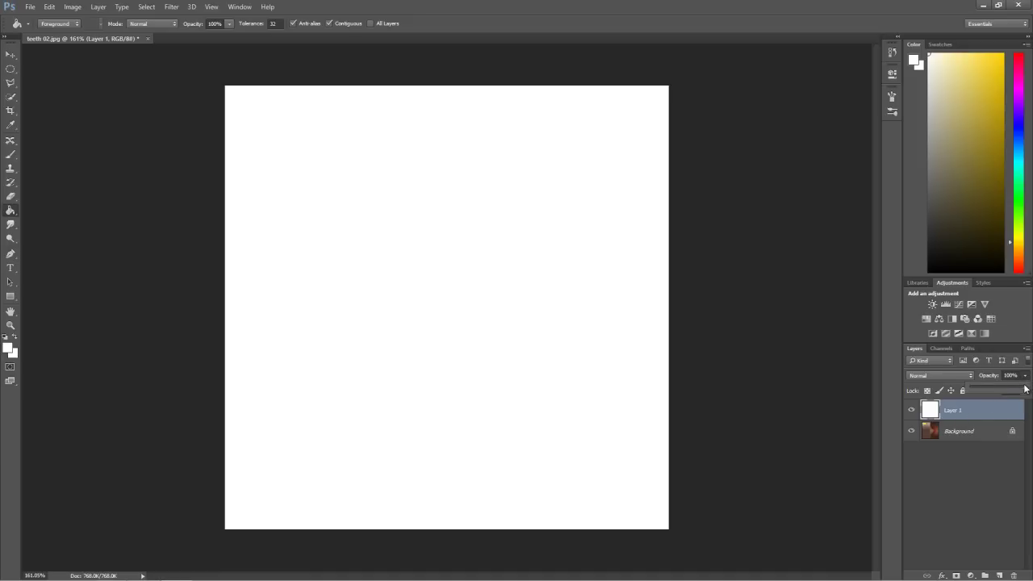
{"action": "left_click_drag", "start_coordinate": [1027, 390], "coordinate": [986, 394]}
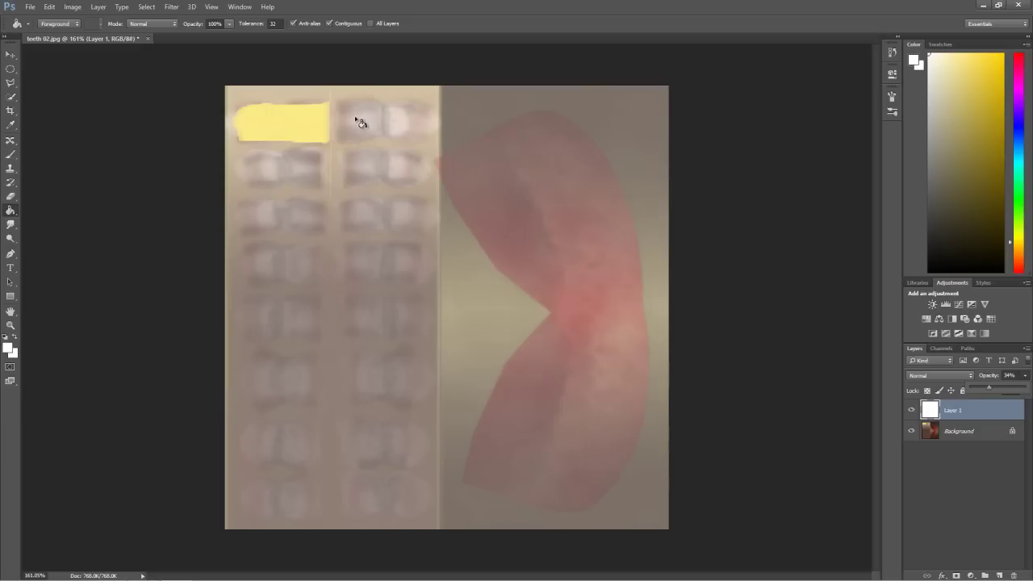
- Paint the top tooth of the second column black (000000) on Layer 1 with a size 15 brush
{"action": "left_click", "coordinate": [10, 156]}
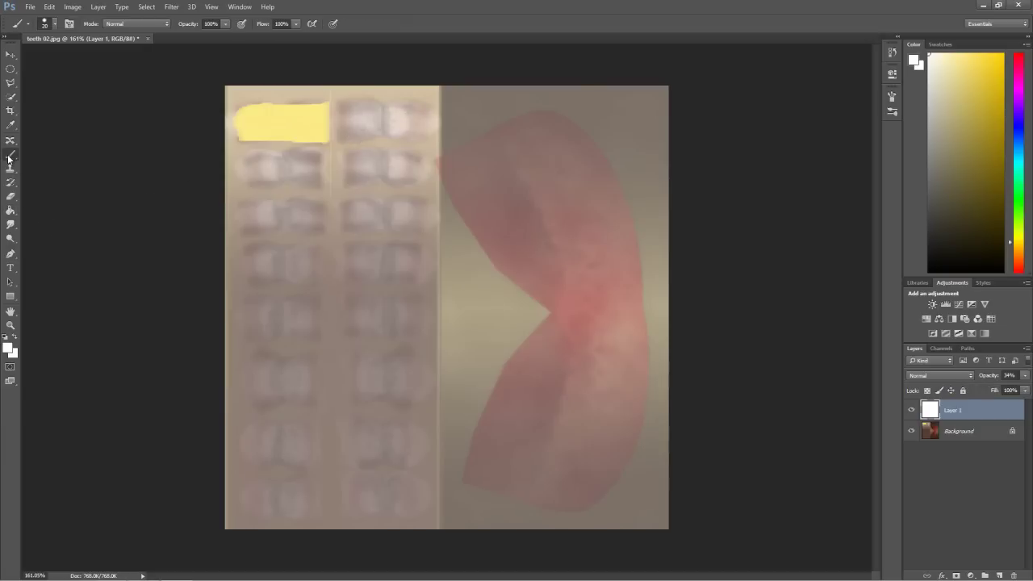
{"action": "left_click", "coordinate": [8, 348]}
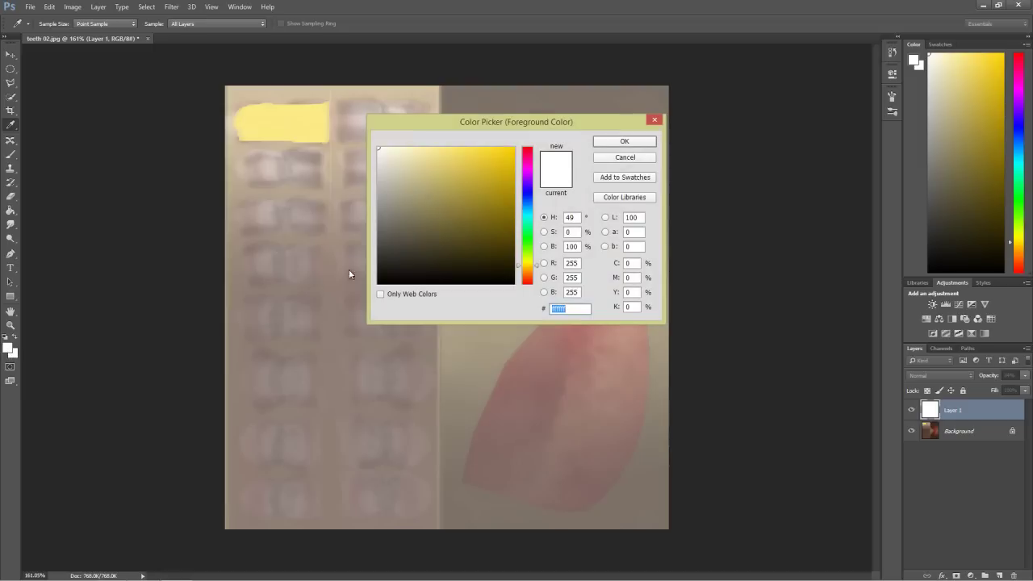
{"action": "left_click", "coordinate": [512, 281]}
{"action": "left_click", "coordinate": [625, 141]}
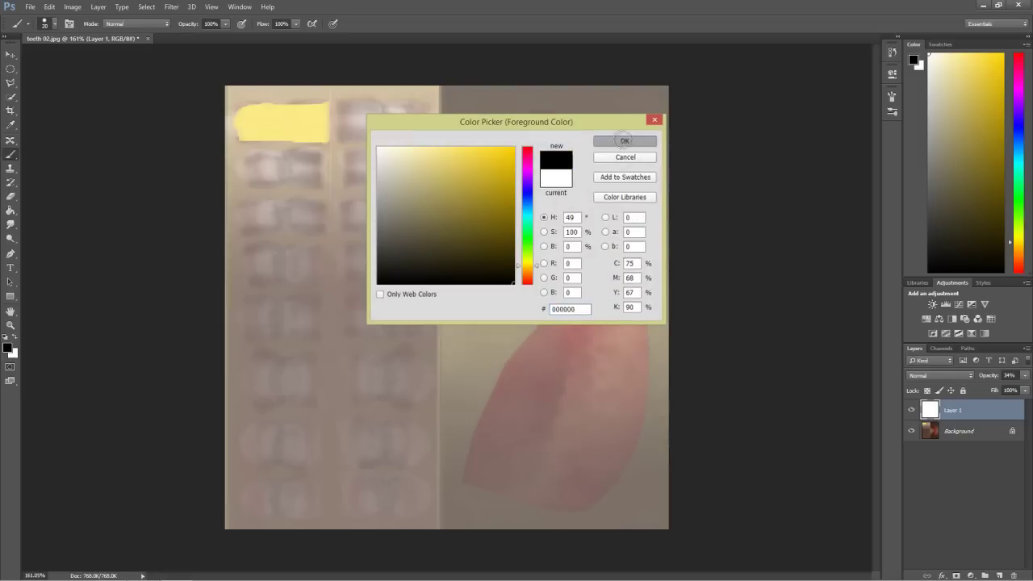
{"action": "scroll", "coordinate": [393, 140], "scroll_direction": "up", "scroll_amount": 3, "text": "alt"}
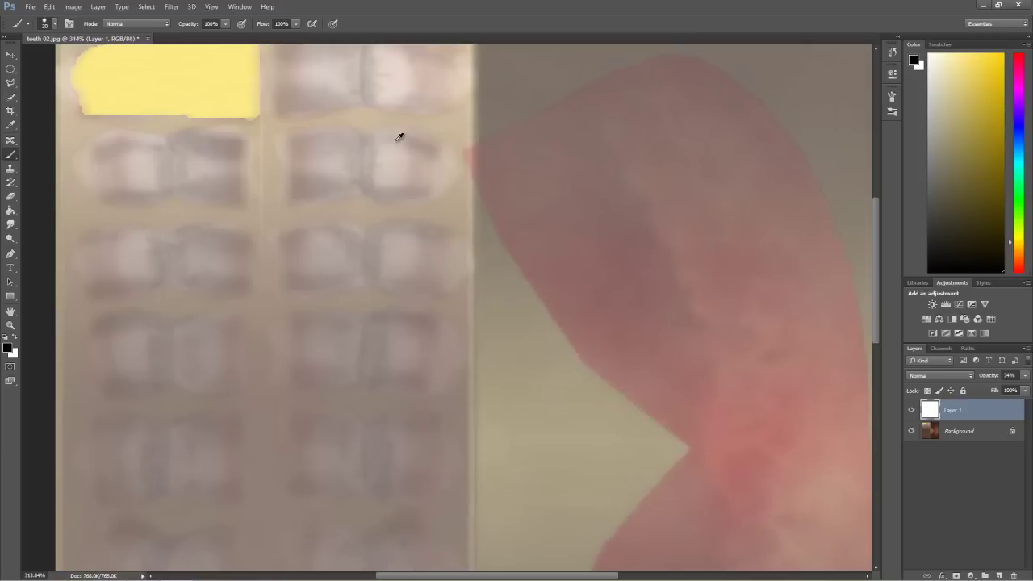
{"action": "mouse_move", "coordinate": [877, 223]}
{"action": "left_mouse_down"}
{"action": "mouse_move", "coordinate": [877, 171]}
{"action": "mouse_move", "coordinate": [877, 183]}
{"action": "left_mouse_up"}
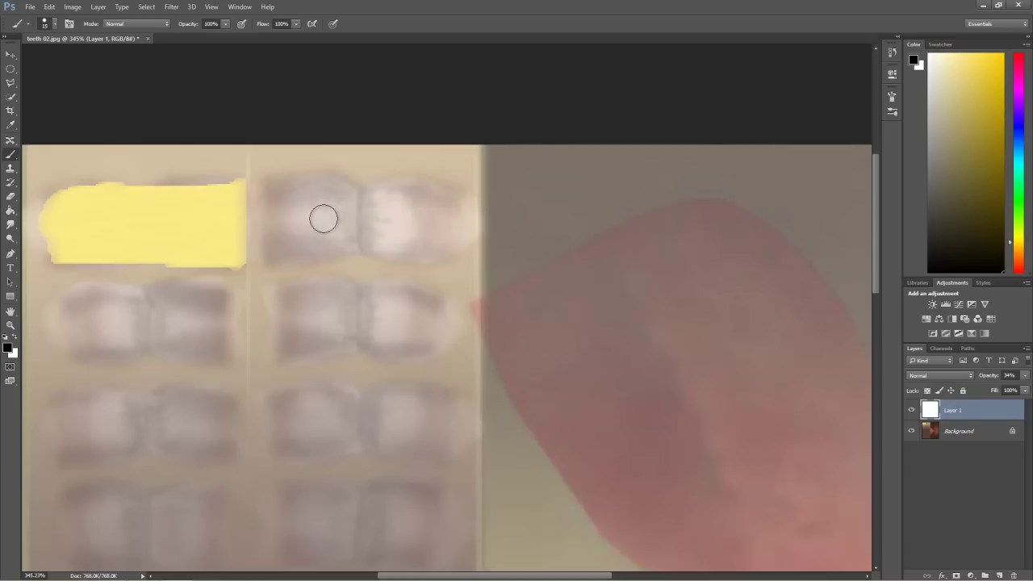
{"action": "key", "text": "bracketleft"}
{"action": "mouse_move", "coordinate": [349, 197]}
{"action": "left_mouse_down"}
{"action": "mouse_move", "coordinate": [275, 190]}
{"action": "mouse_move", "coordinate": [269, 239]}
{"action": "mouse_move", "coordinate": [279, 257]}
{"action": "mouse_move", "coordinate": [336, 241]}
{"action": "mouse_move", "coordinate": [443, 251]}
{"action": "mouse_move", "coordinate": [462, 233]}
{"action": "mouse_move", "coordinate": [451, 194]}
{"action": "mouse_move", "coordinate": [360, 199]}
{"action": "mouse_move", "coordinate": [373, 189]}
{"action": "mouse_move", "coordinate": [290, 212]}
{"action": "mouse_move", "coordinate": [290, 230]}
{"action": "mouse_move", "coordinate": [330, 217]}
{"action": "mouse_move", "coordinate": [441, 226]}
{"action": "mouse_move", "coordinate": [441, 216]}
{"action": "mouse_move", "coordinate": [416, 210]}
{"action": "mouse_move", "coordinate": [350, 217]}
{"action": "mouse_move", "coordinate": [277, 244]}
{"action": "left_mouse_up"}
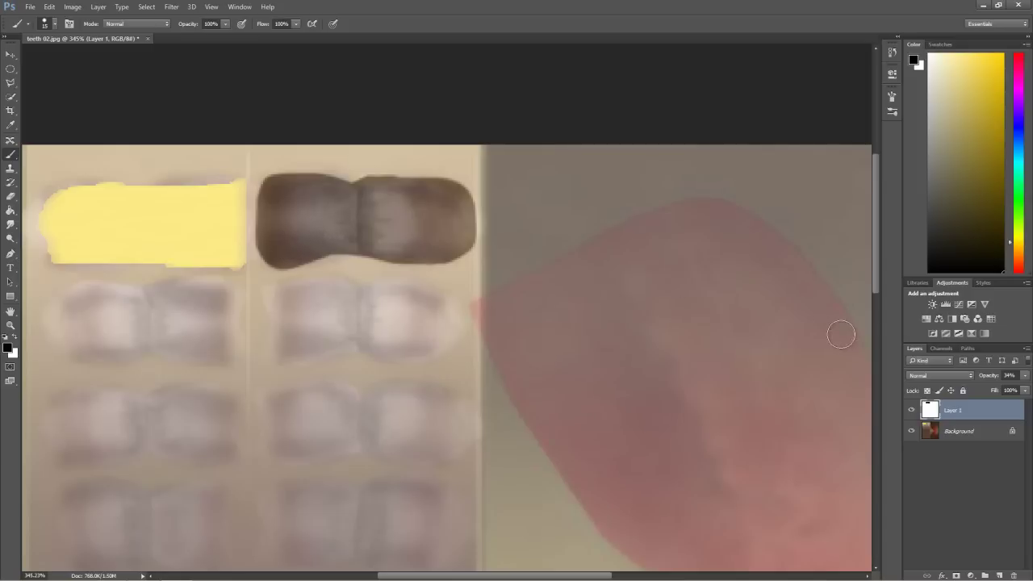
- Restore Layer 1's opacity to 100% to get a solid black-and-white opacity map
{"action": "left_click", "coordinate": [1026, 377]}
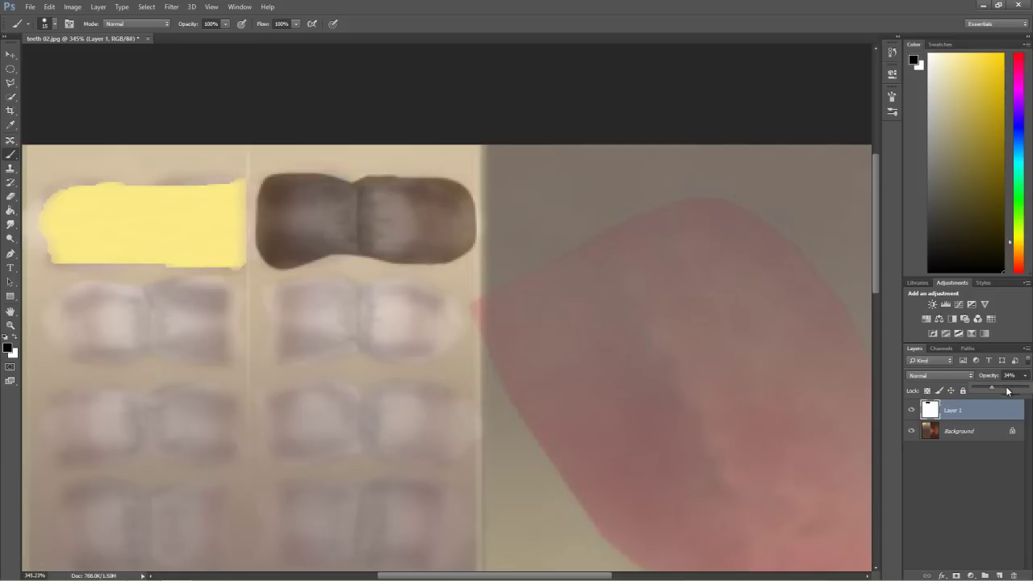
{"action": "left_click_drag", "start_coordinate": [995, 393], "coordinate": [1030, 392]}
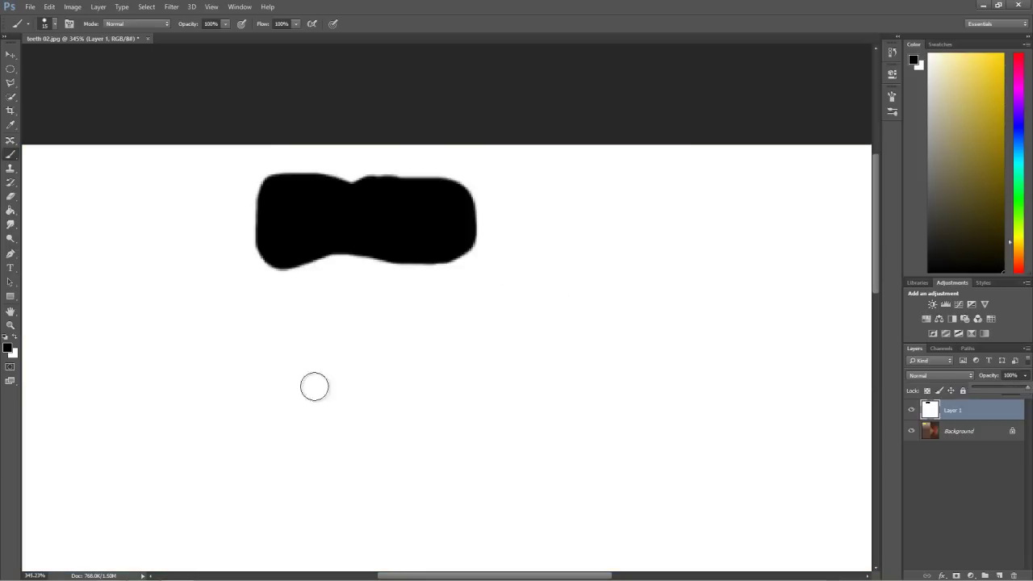
{"action": "scroll", "coordinate": [497, 336], "scroll_direction": "down", "scroll_amount": 2}
{"action": "scroll", "coordinate": [496, 336], "scroll_direction": "down", "scroll_amount": 1}
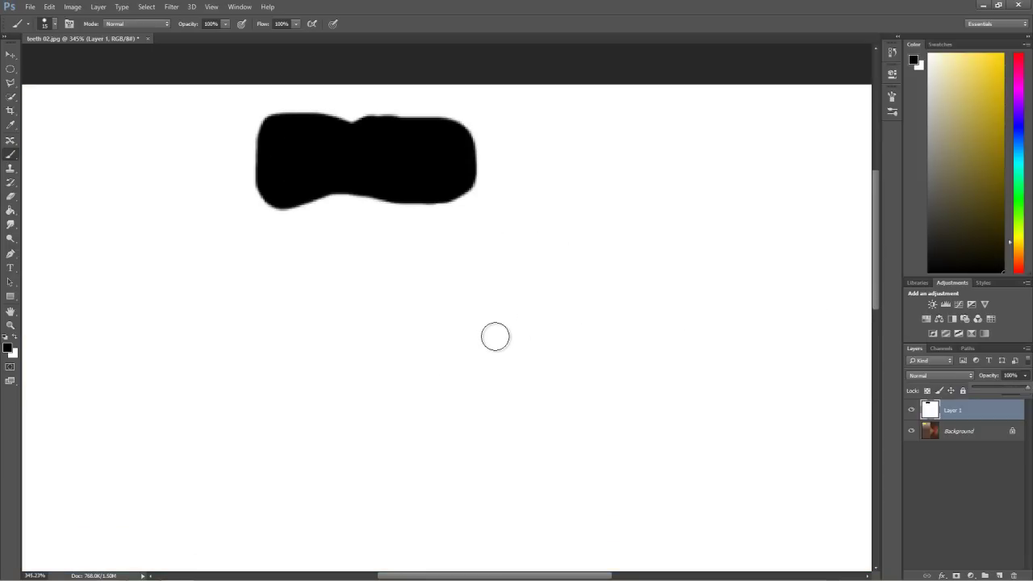
{"action": "scroll", "coordinate": [497, 336], "scroll_direction": "down", "scroll_amount": 3, "text": "alt"}
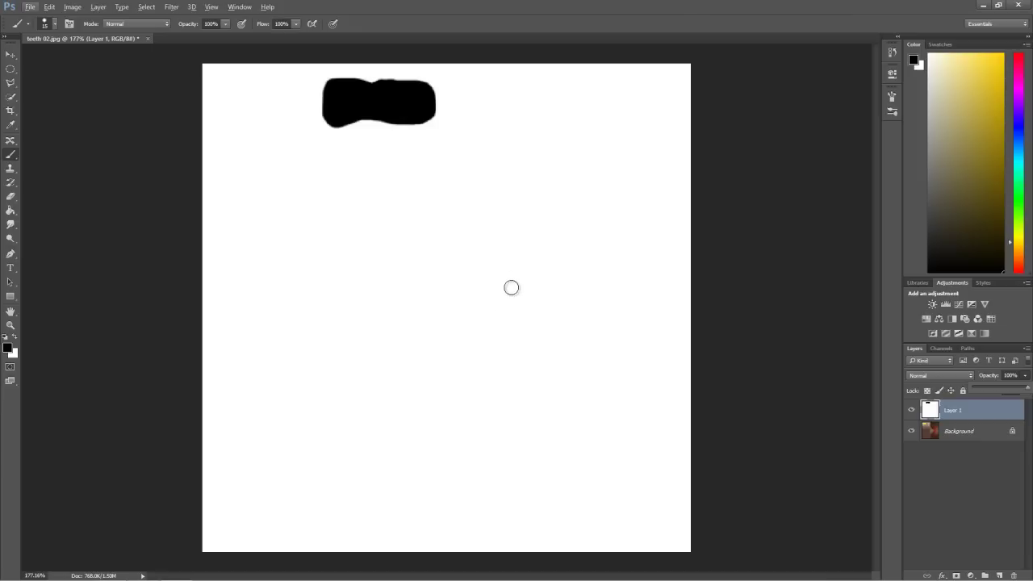
- Save the black-and-white map to the Desktop as a JPEG named teeth opacity, accepting the quality 12 Maximum options
{"action": "left_click", "coordinate": [29, 8]}
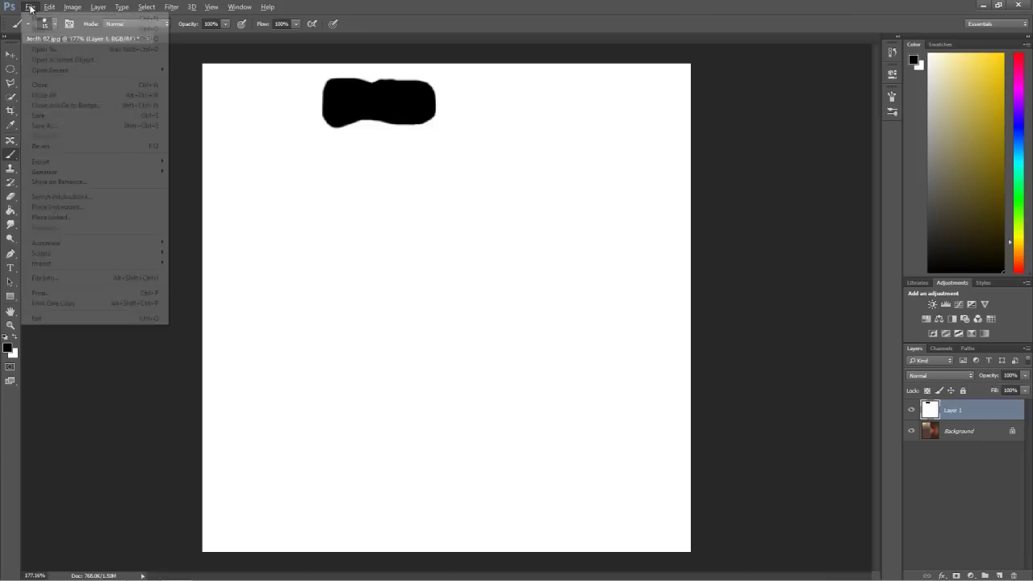
{"action": "left_click", "coordinate": [71, 129]}
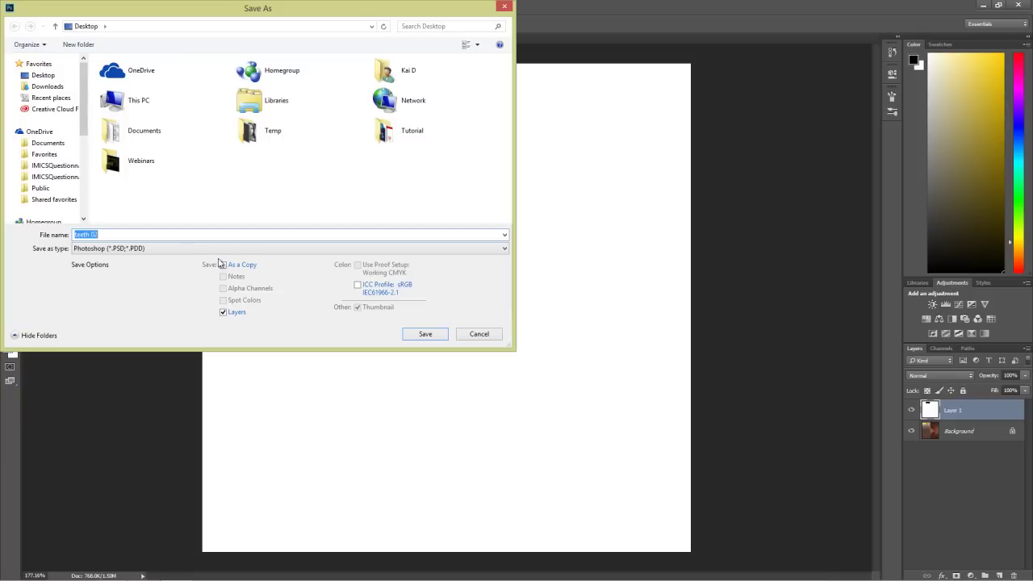
{"action": "left_click", "coordinate": [185, 248]}
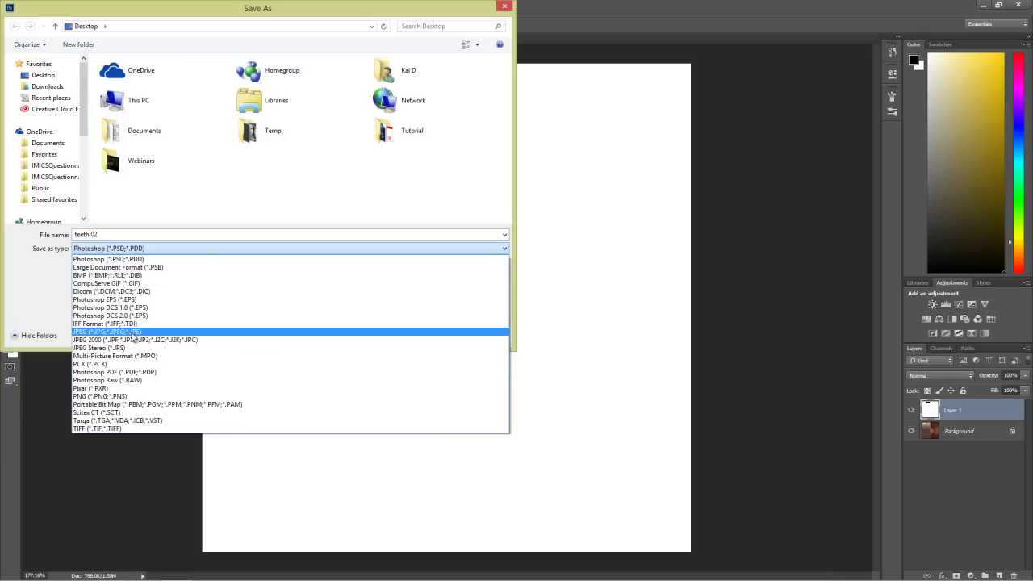
{"action": "left_click", "coordinate": [134, 332]}
{"action": "left_click", "coordinate": [125, 234]}
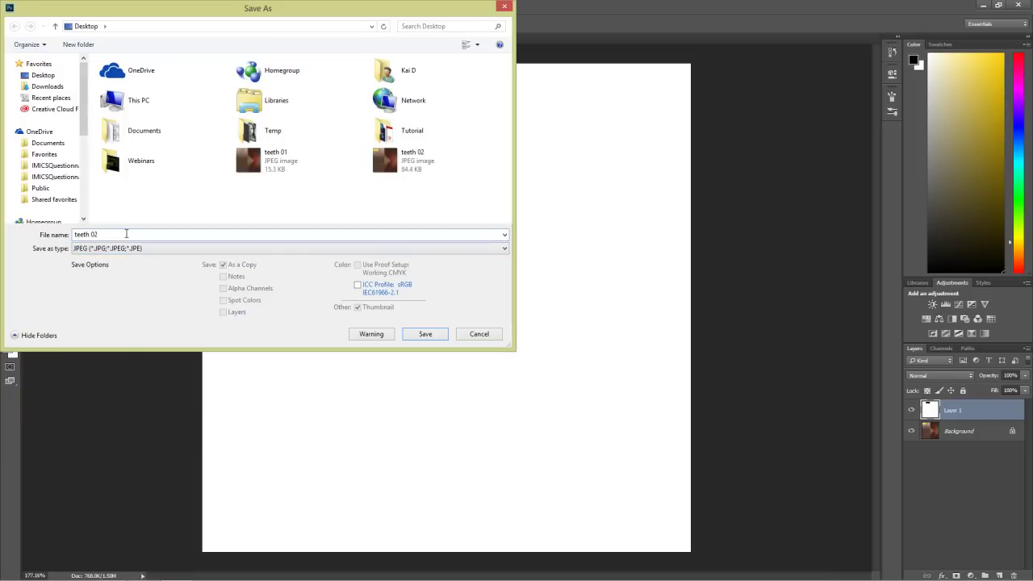
{"action": "key", "text": "BackSpace"}
{"action": "key", "text": "BackSpace"}
{"action": "type", "text": "opacity"}
{"action": "left_click", "coordinate": [425, 333]}
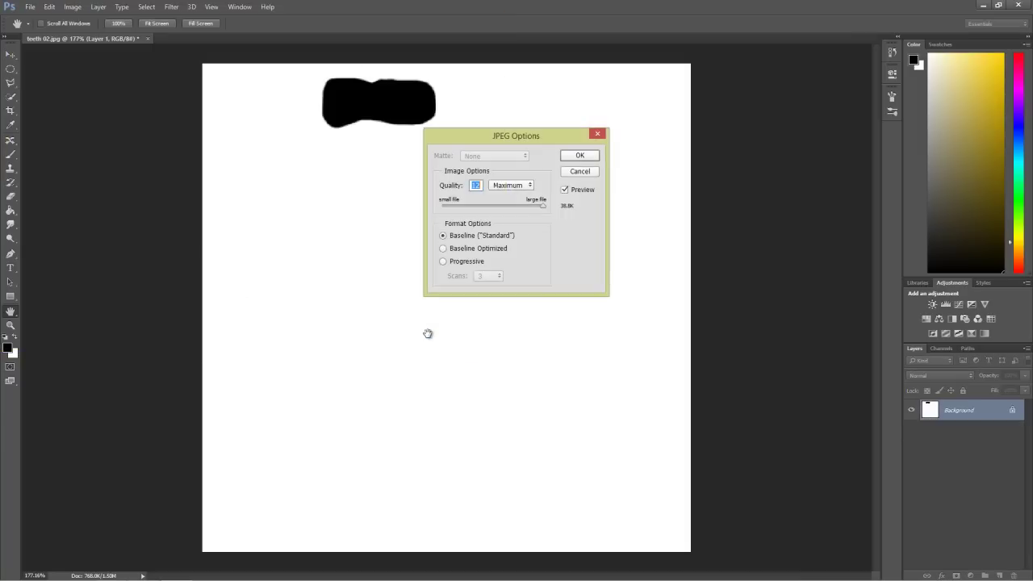
{"action": "left_click", "coordinate": [581, 156]}
- Switch to CrazyTalk 8, load teeth opacity as the upper teeth's opacity texture, and close the Teeth Settings
{"action": "key", "text": "alt+Tab"}
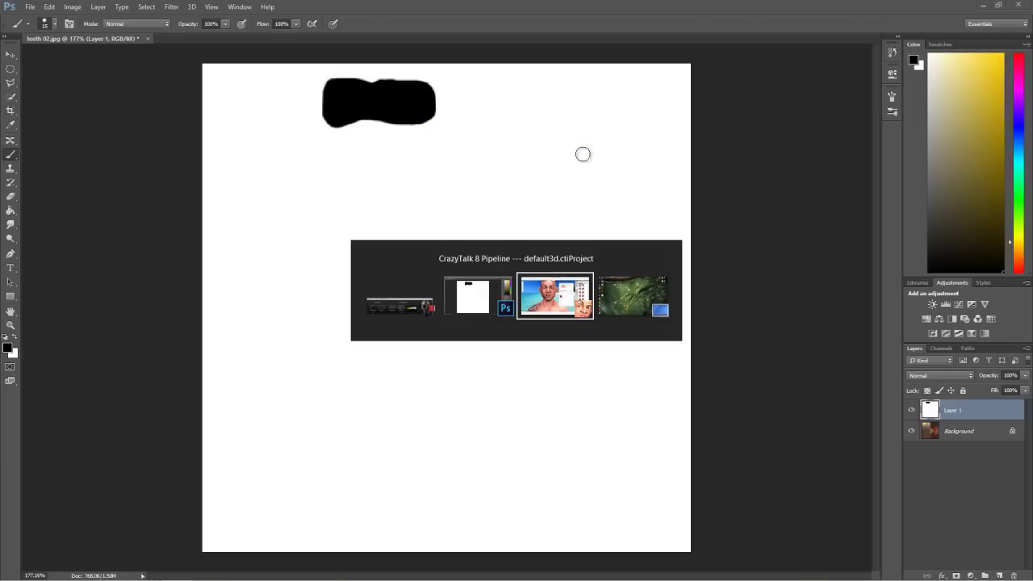
{"action": "left_click", "coordinate": [644, 300]}
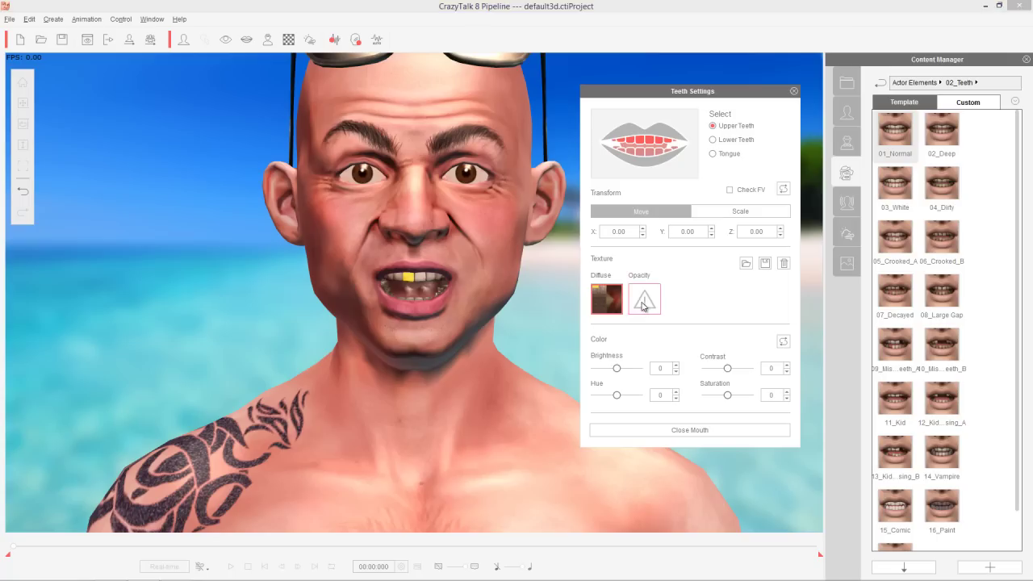
{"action": "left_click", "coordinate": [146, 201]}
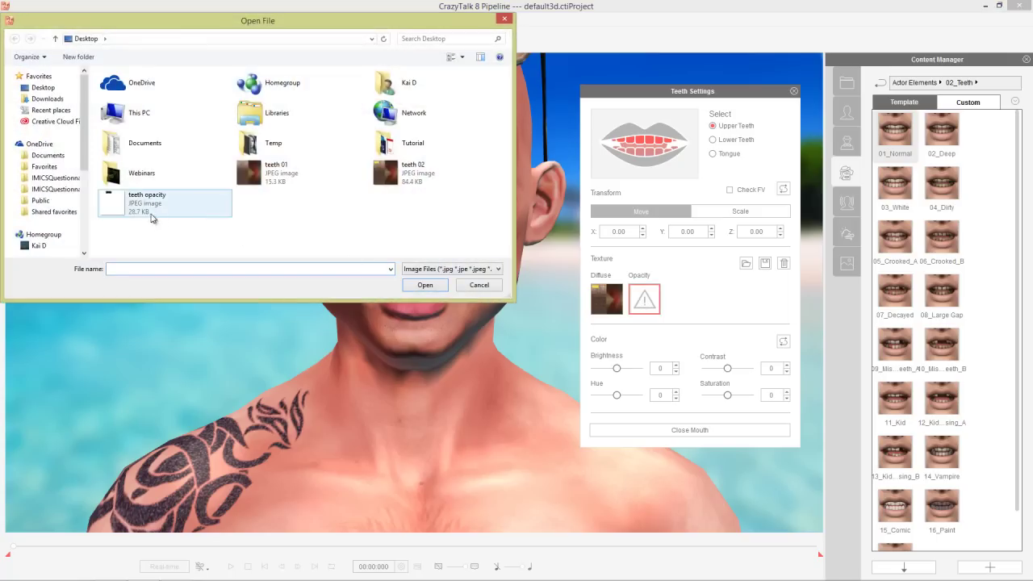
{"action": "double_click", "coordinate": [145, 202]}
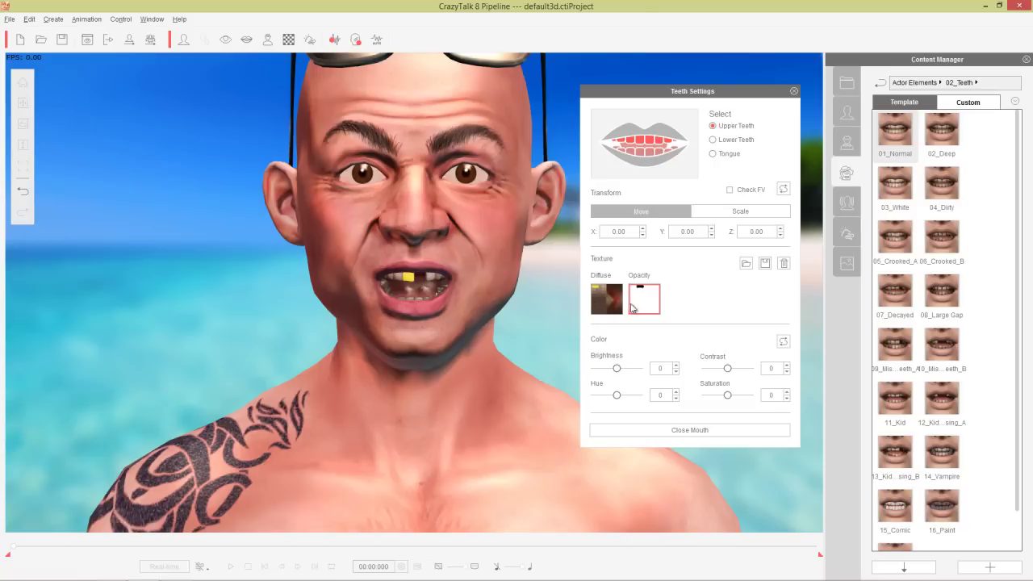
{"action": "left_click", "coordinate": [795, 92]}
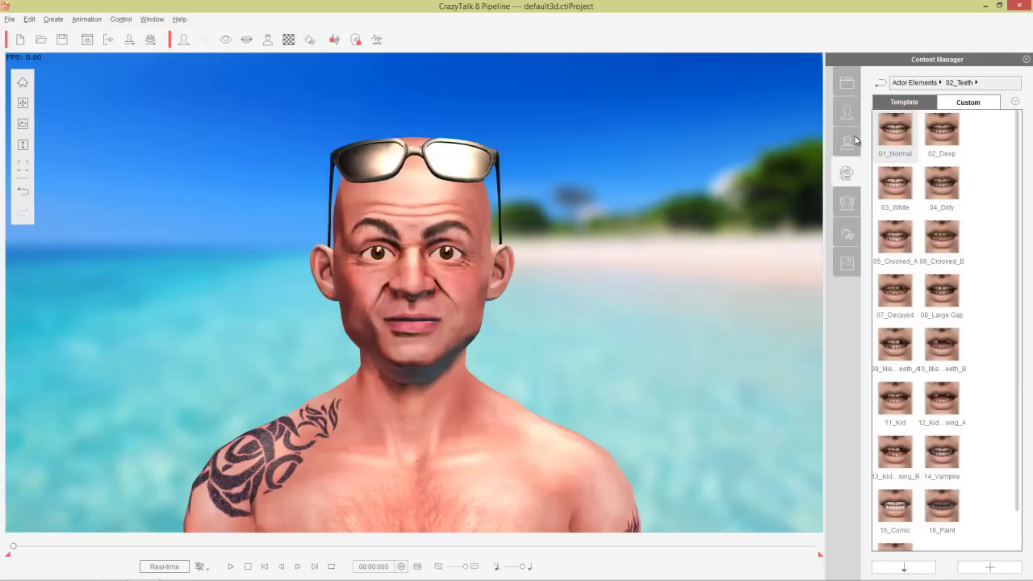
- Apply the Bragging voice script template to the actor, preview it, and stop the playback
{"action": "left_click", "coordinate": [850, 205]}
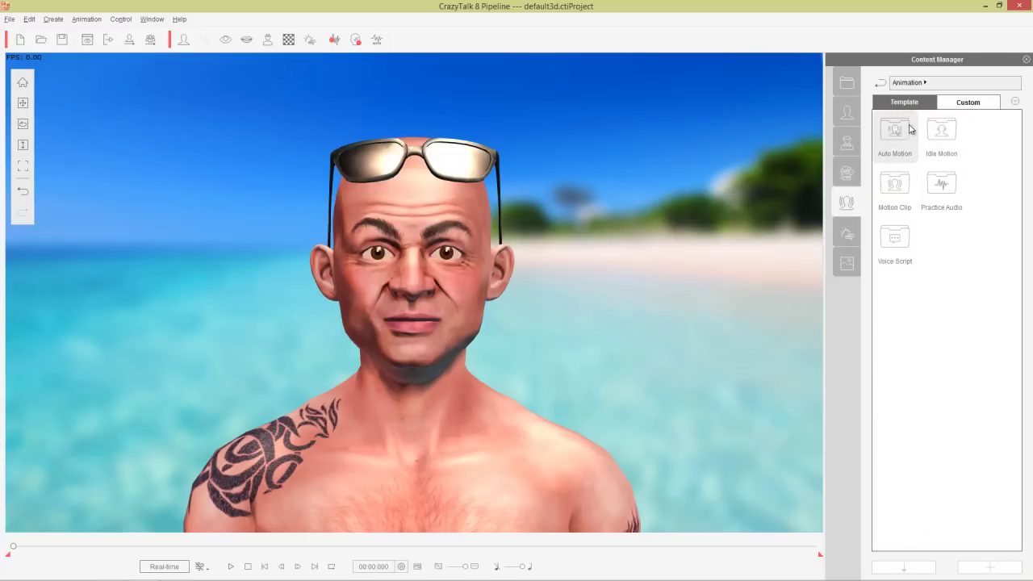
{"action": "double_click", "coordinate": [894, 242]}
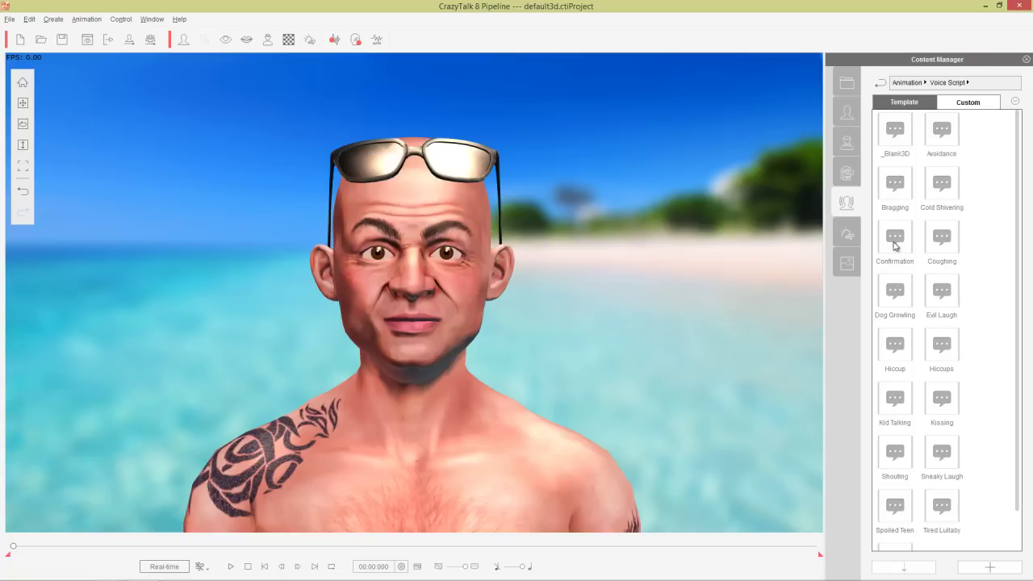
{"action": "double_click", "coordinate": [898, 189]}
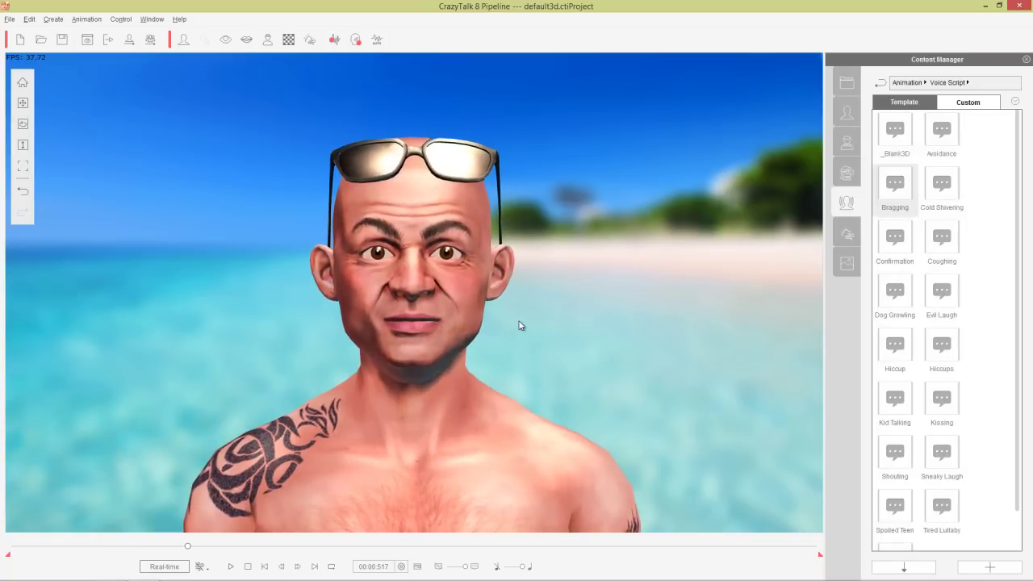
{"action": "left_click", "coordinate": [249, 567]}
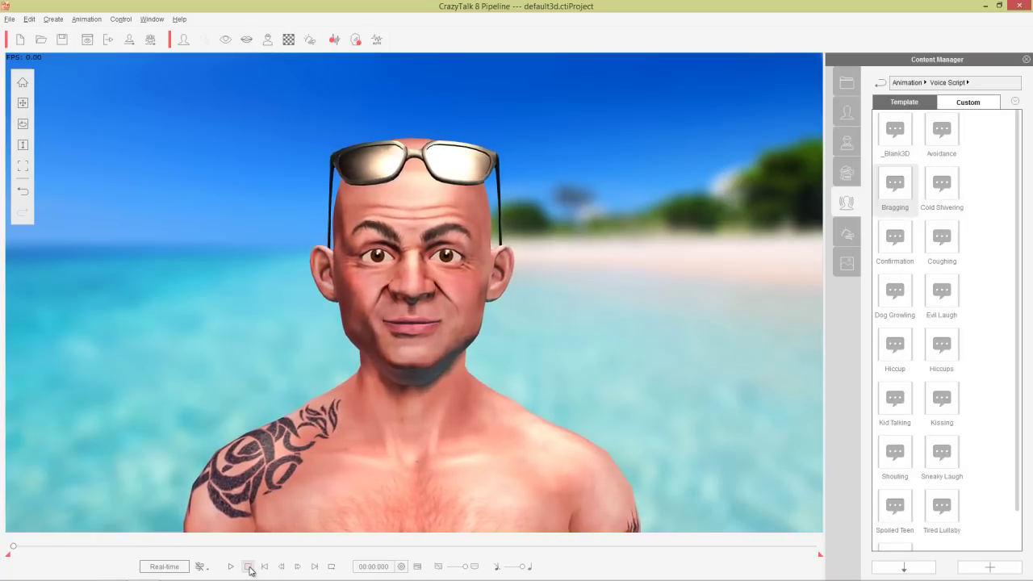